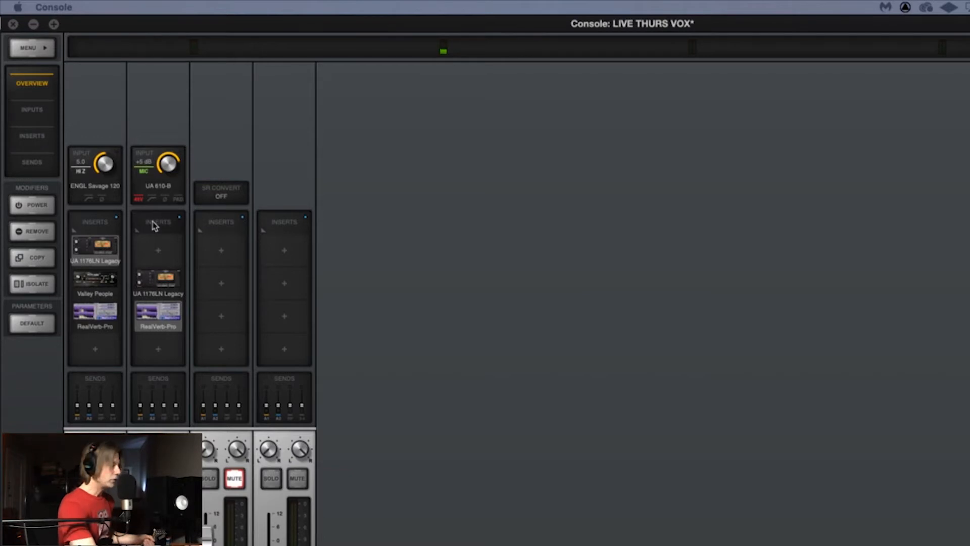
Step: Look over the ENGL Savage 120 amp on Analog 1, and browse its Unison slot's Guitar & Bass plug-ins and the amp's presets
click(94, 187)
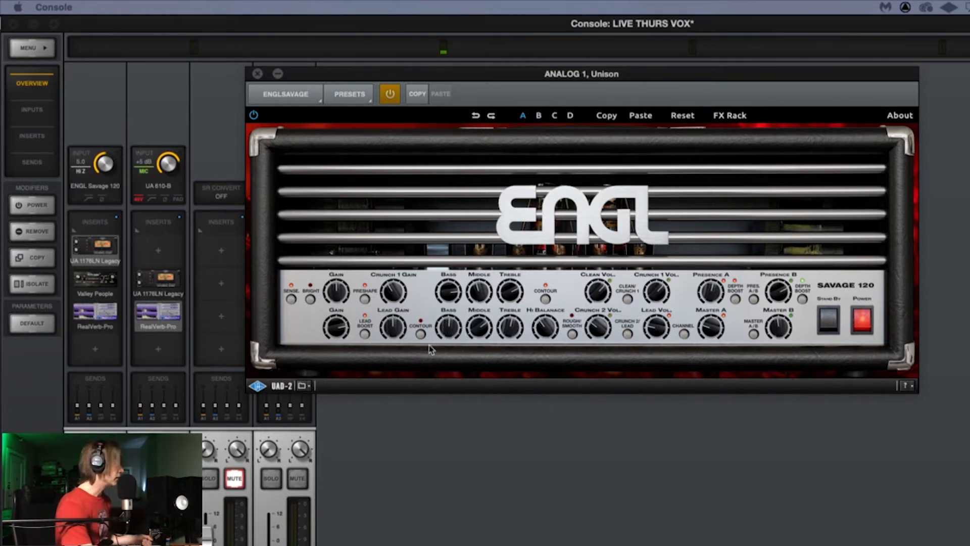
click(257, 75)
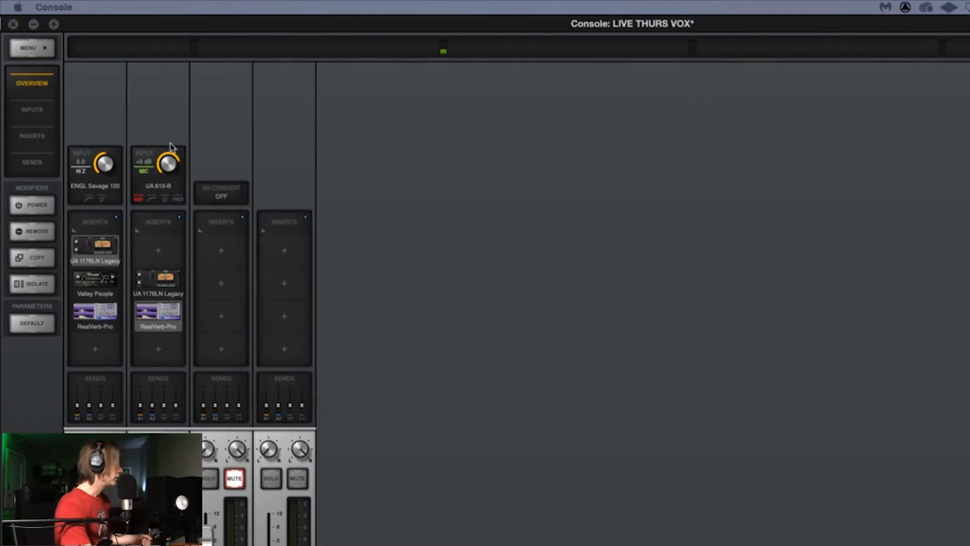
click(76, 188)
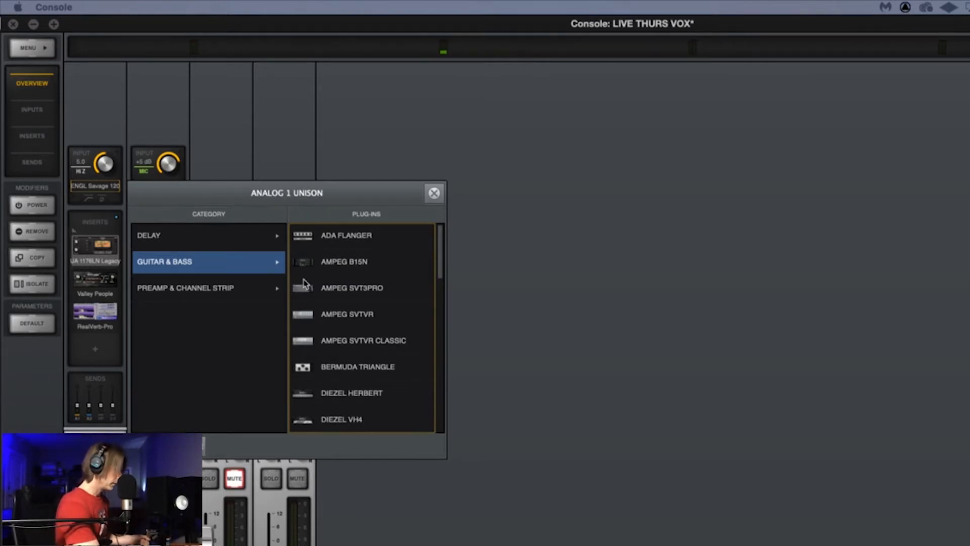
scroll(304, 284, down, 10)
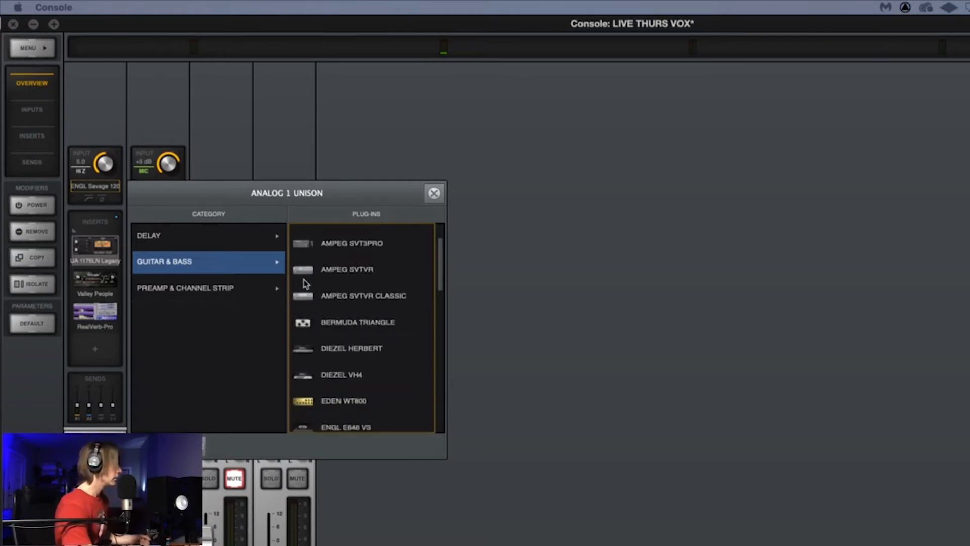
scroll(304, 285, up, 10)
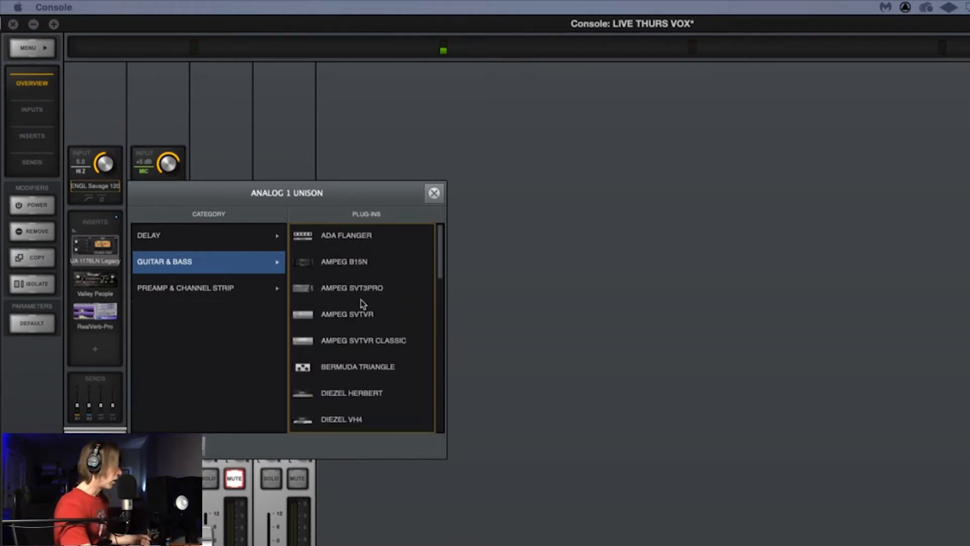
scroll(361, 299, down, 4)
scroll(360, 299, up, 4)
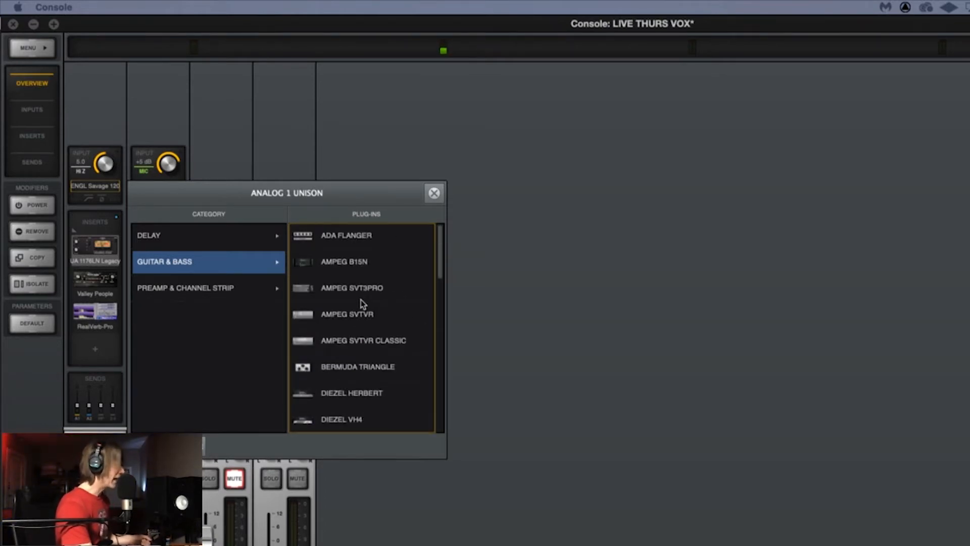
scroll(362, 303, down, 3)
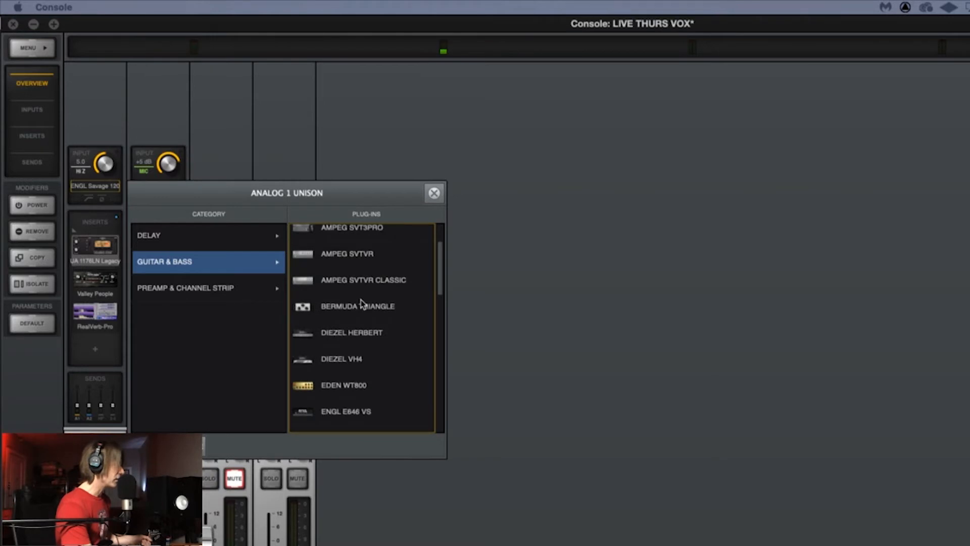
scroll(362, 304, up, 3)
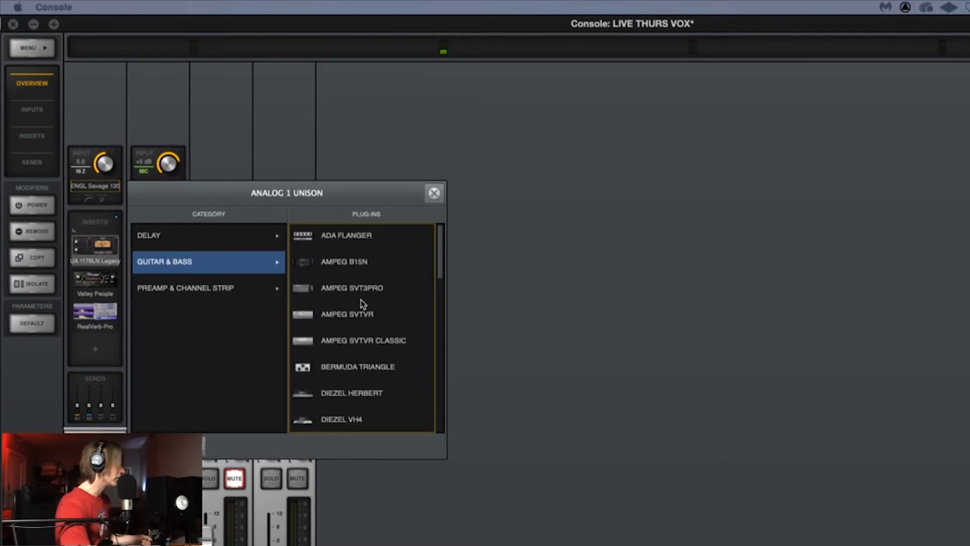
scroll(362, 304, down, 10)
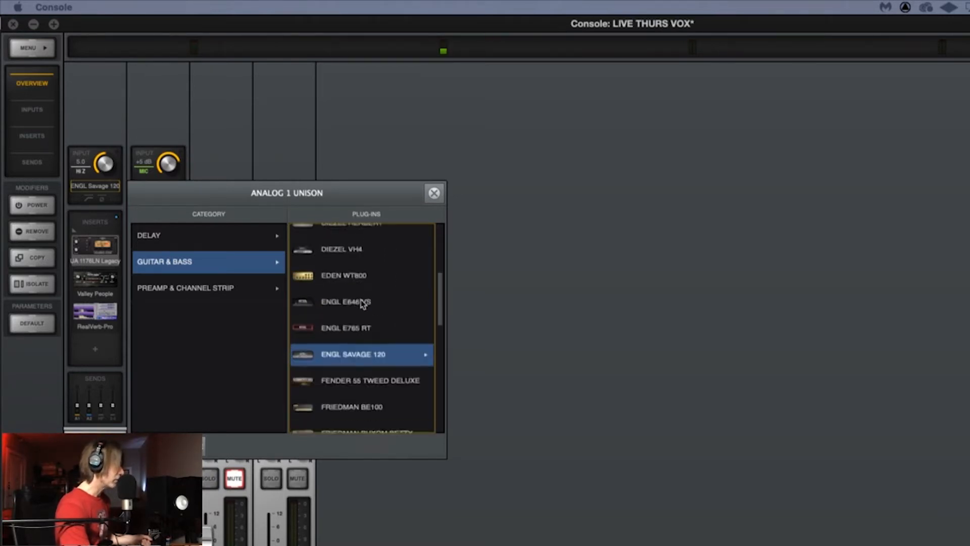
scroll(362, 303, down, 4)
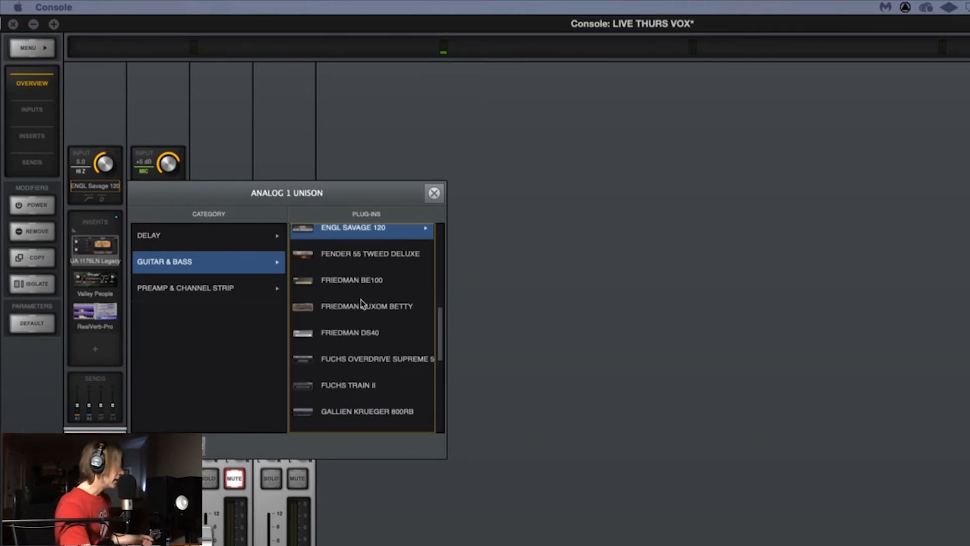
scroll(362, 303, up, 2)
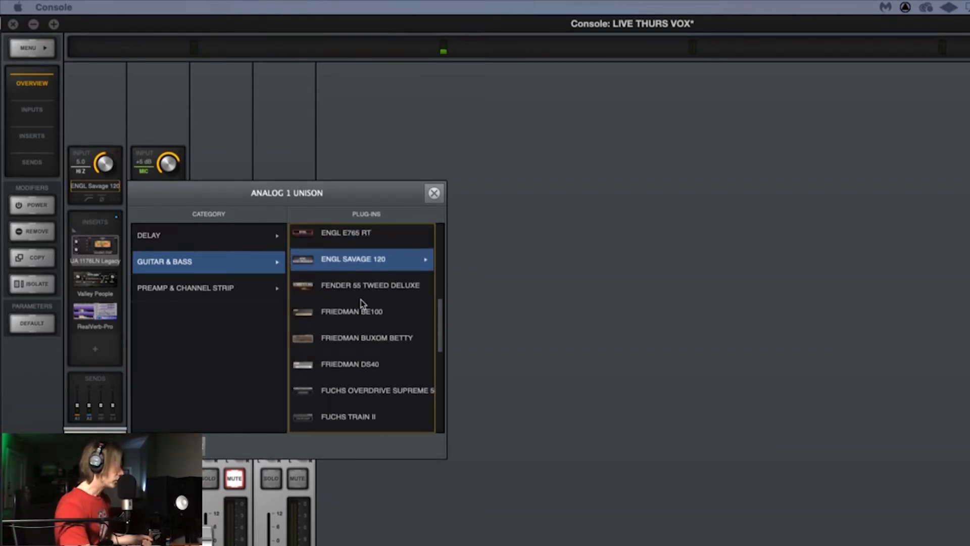
click(353, 263)
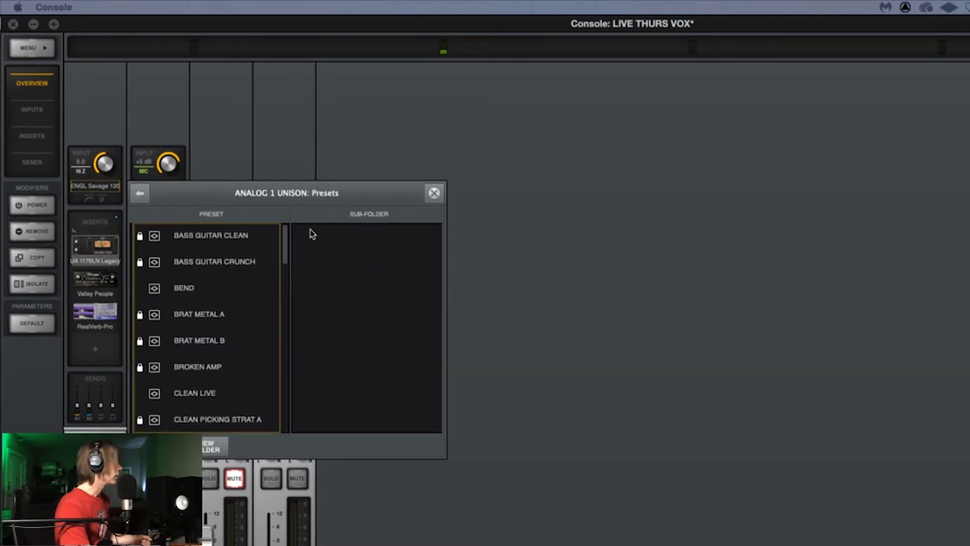
click(434, 195)
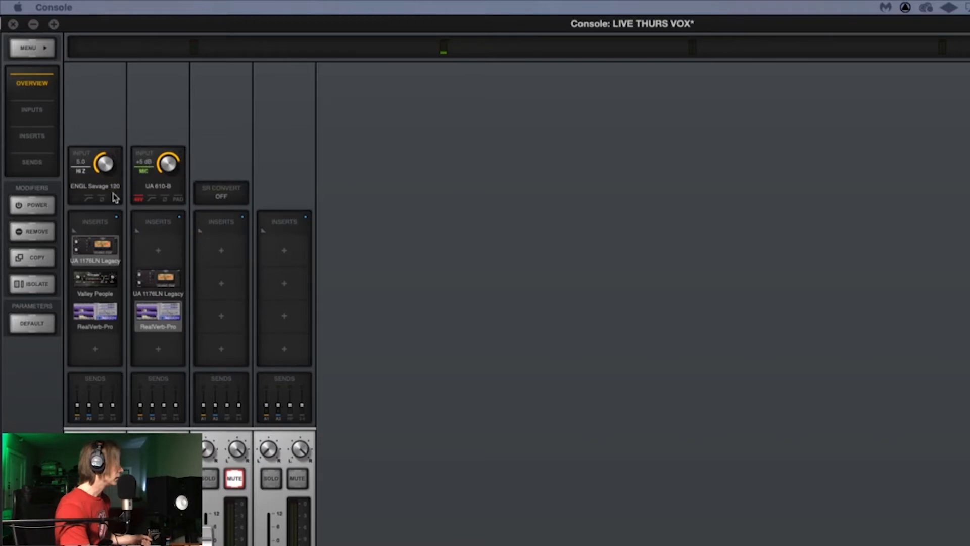
Step: Examine the ENGL Savage 120 amp and the UA 1176LN Legacy compressor in Analog 1's first insert
click(96, 191)
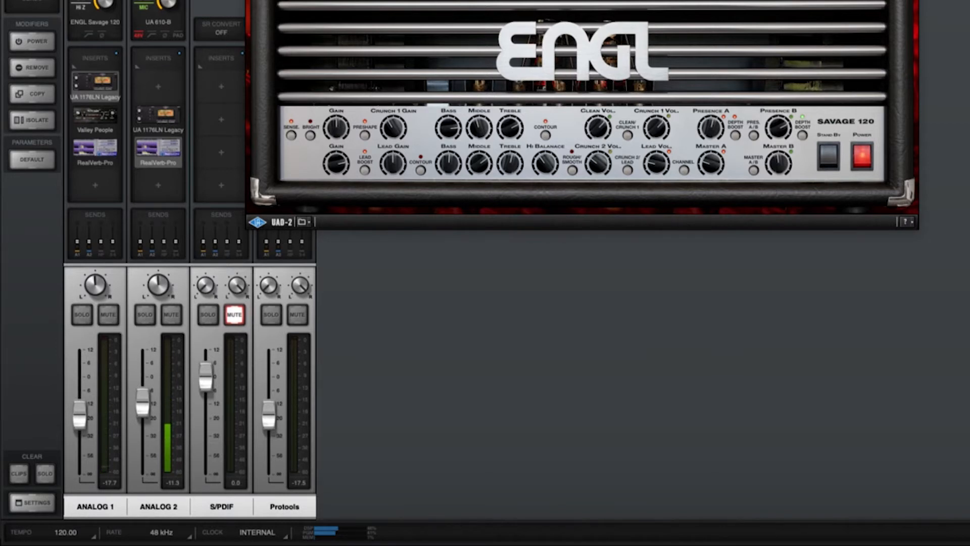
click(252, 1)
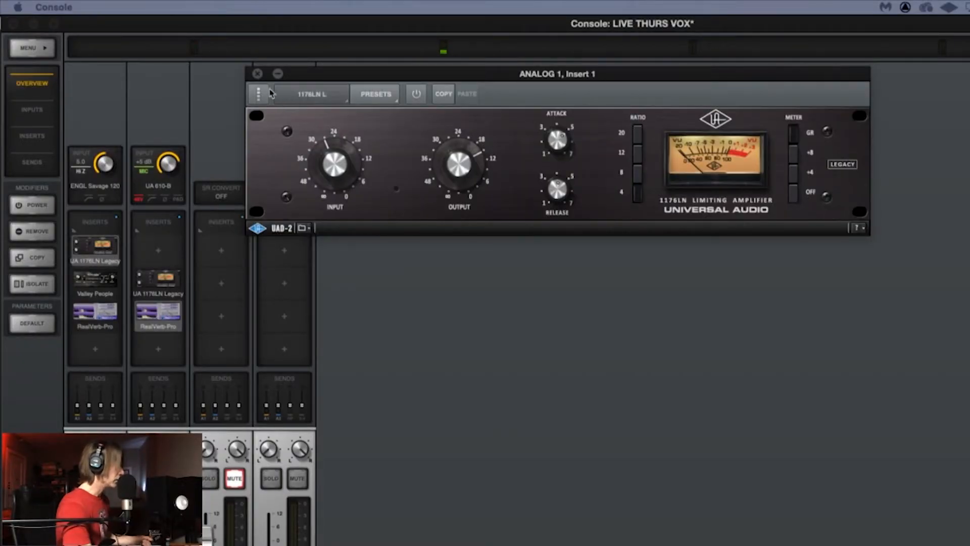
click(257, 74)
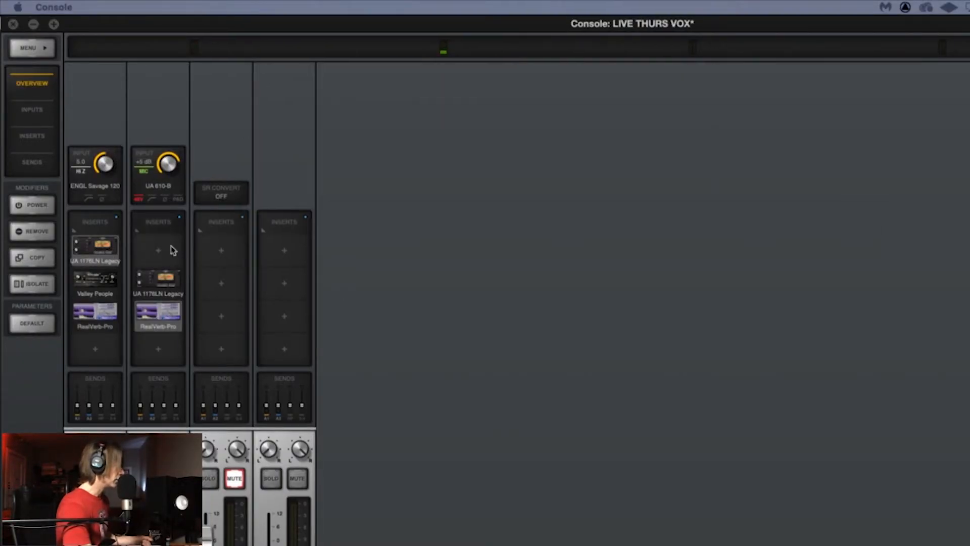
Step: Inspect the Valley People Dyna-mite noise gate in Analog 1's second insert, comparing the signal with the plug-in off and on
click(97, 284)
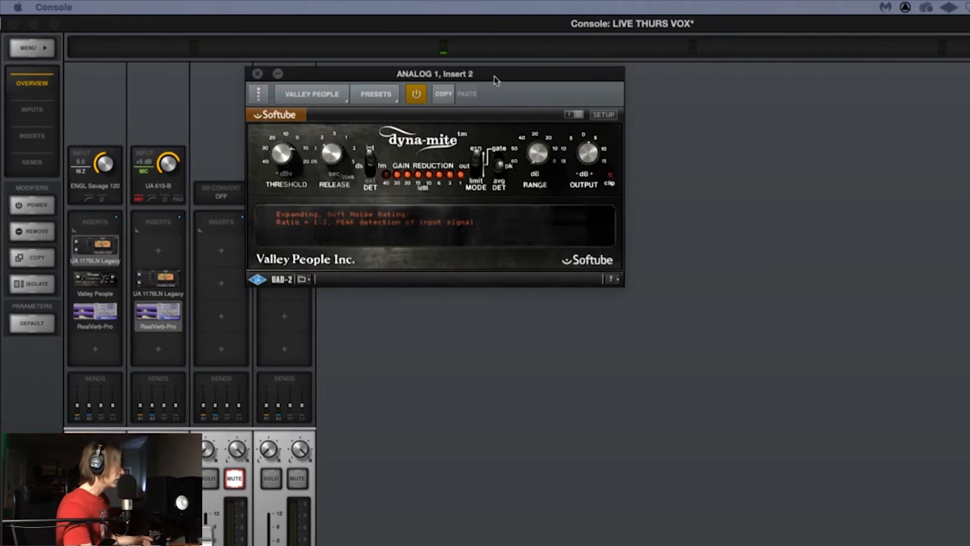
drag(496, 79, 558, 105)
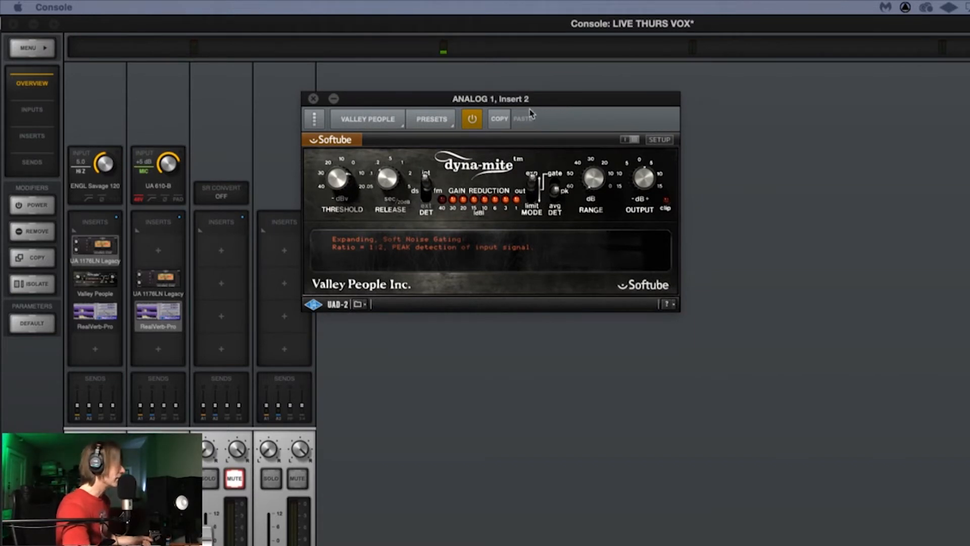
click(473, 124)
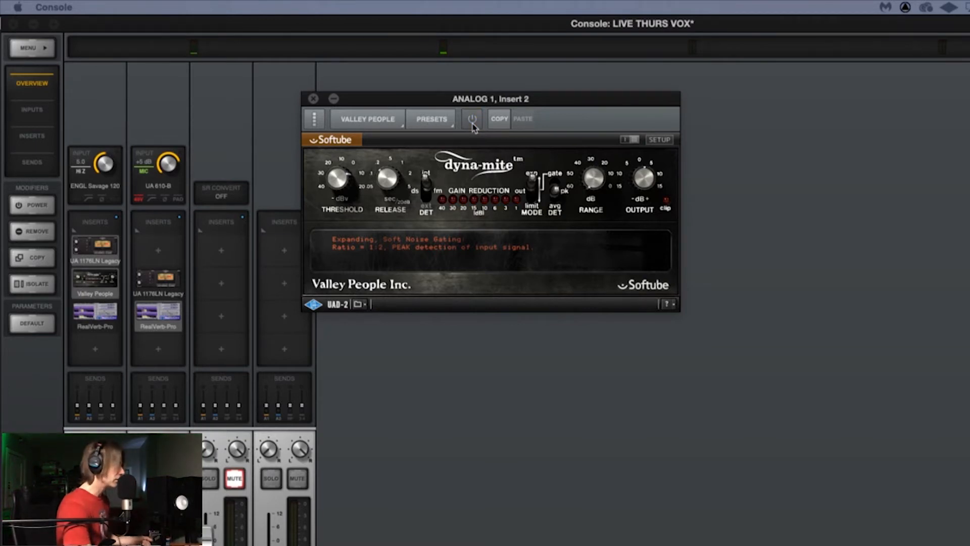
click(473, 125)
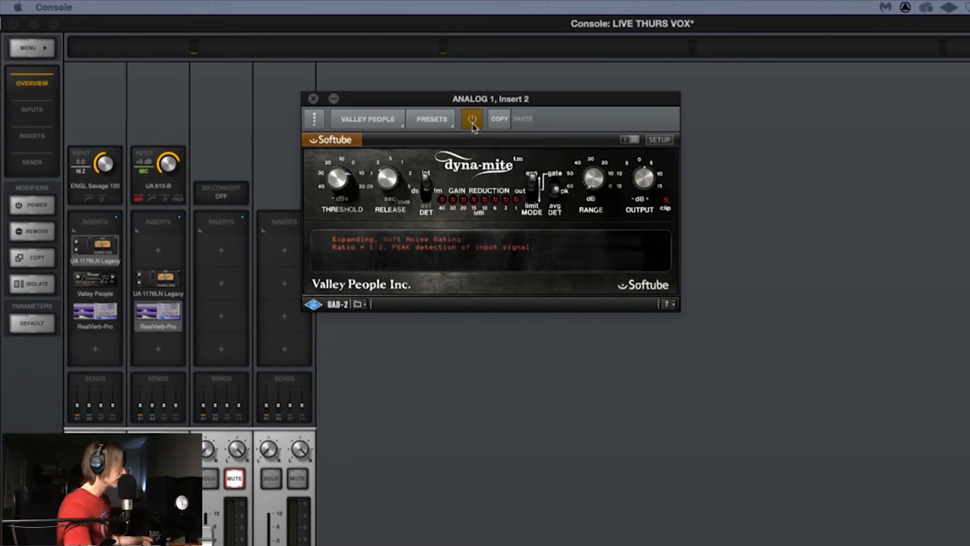
click(313, 99)
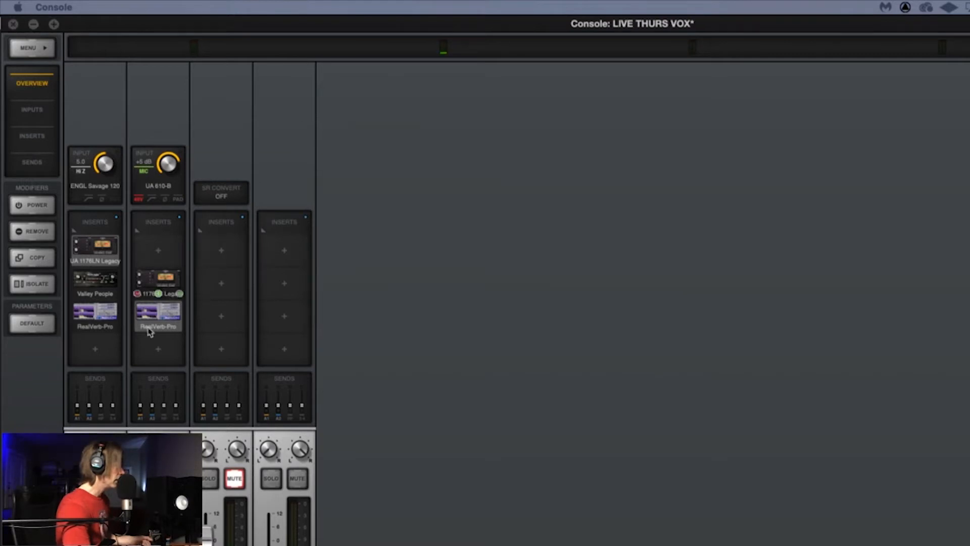
Step: Examine the RealVerb-Pro reverb settings in Analog 1's third insert
click(104, 317)
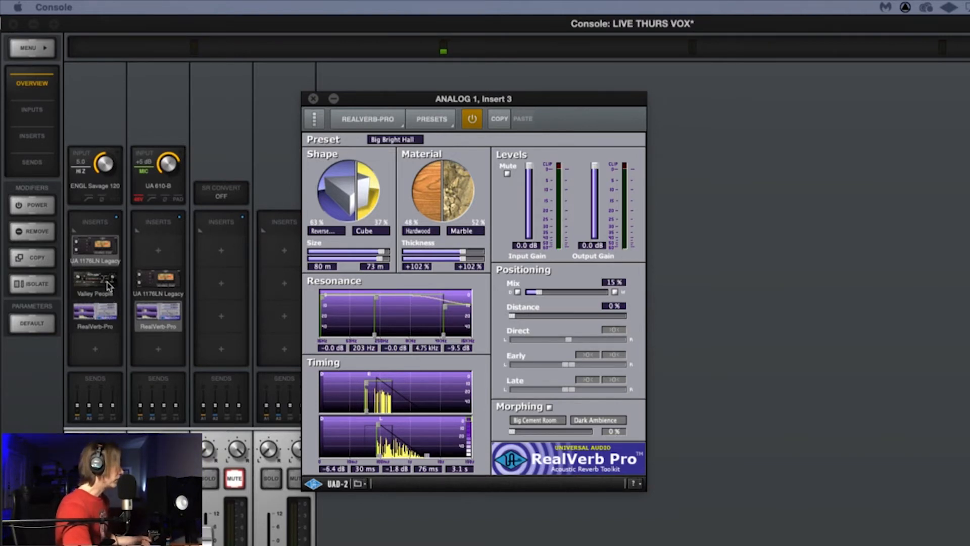
mouse_move(104, 270)
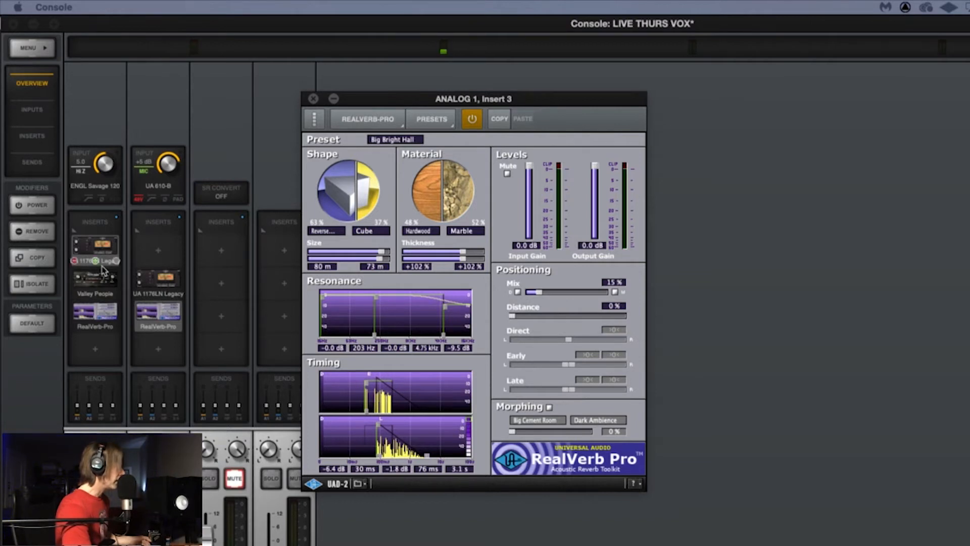
click(313, 99)
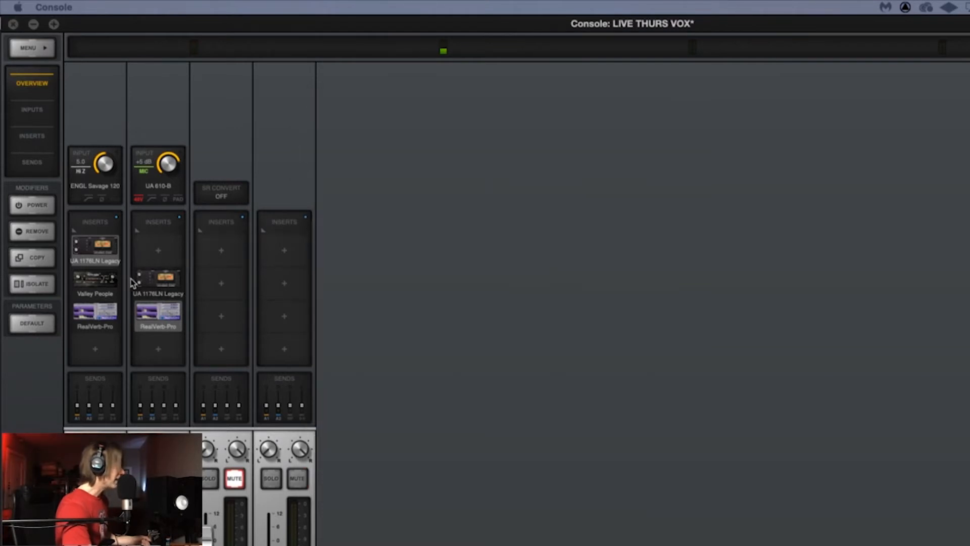
Step: Examine the FX Rack settings of the ENGL Savage 120 amp on Analog 1, and close the amp
click(96, 189)
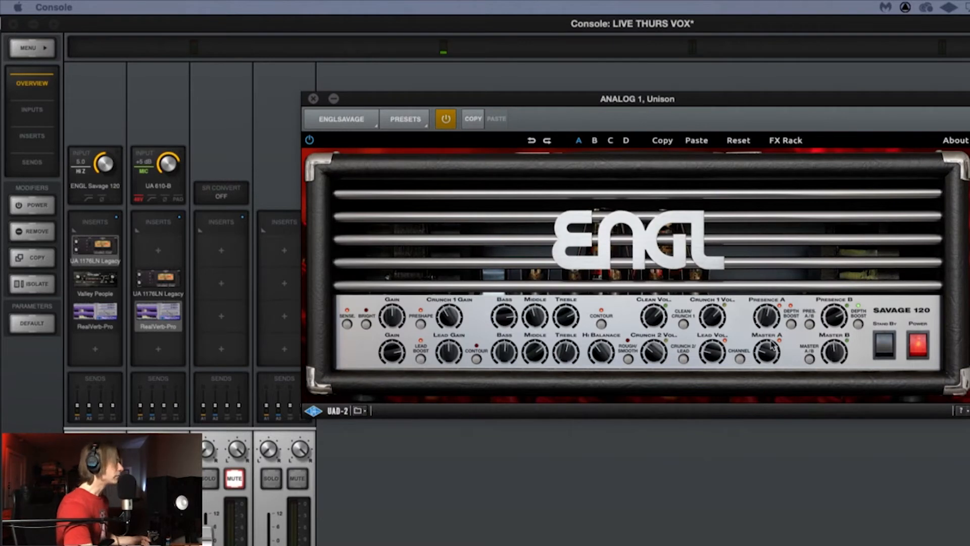
click(783, 142)
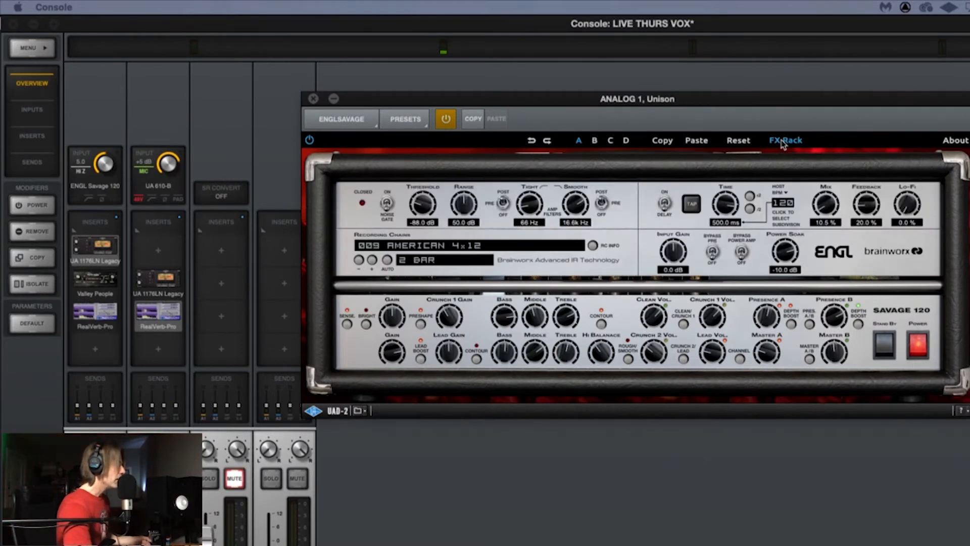
click(783, 141)
click(783, 142)
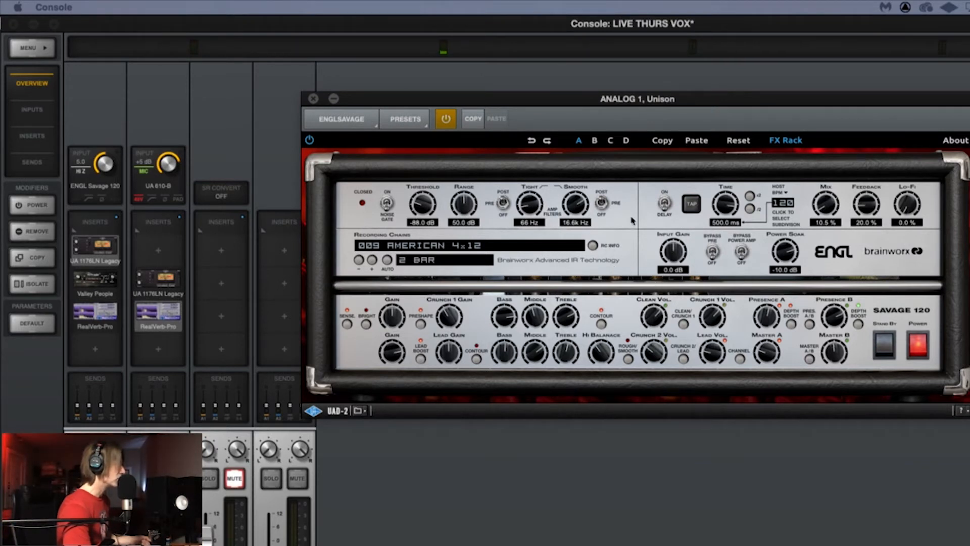
click(785, 142)
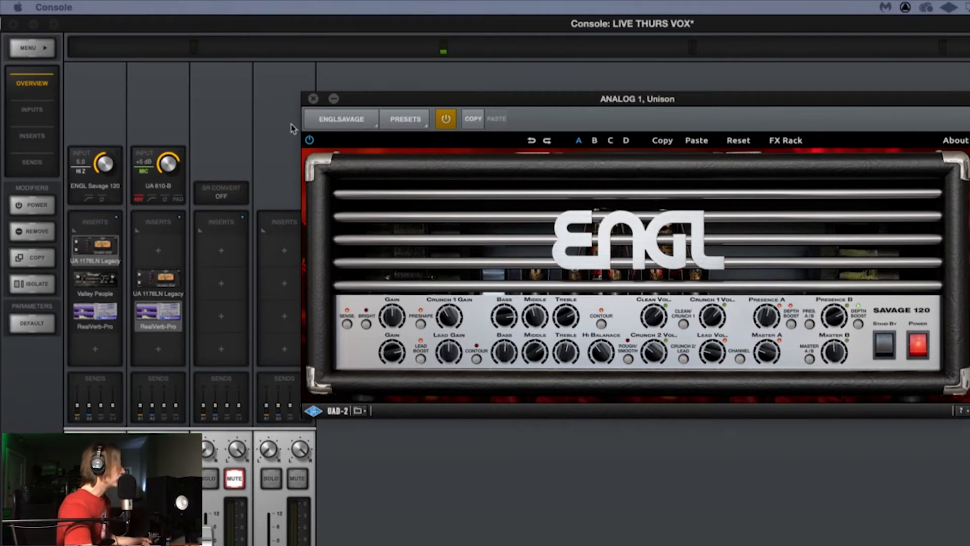
click(313, 99)
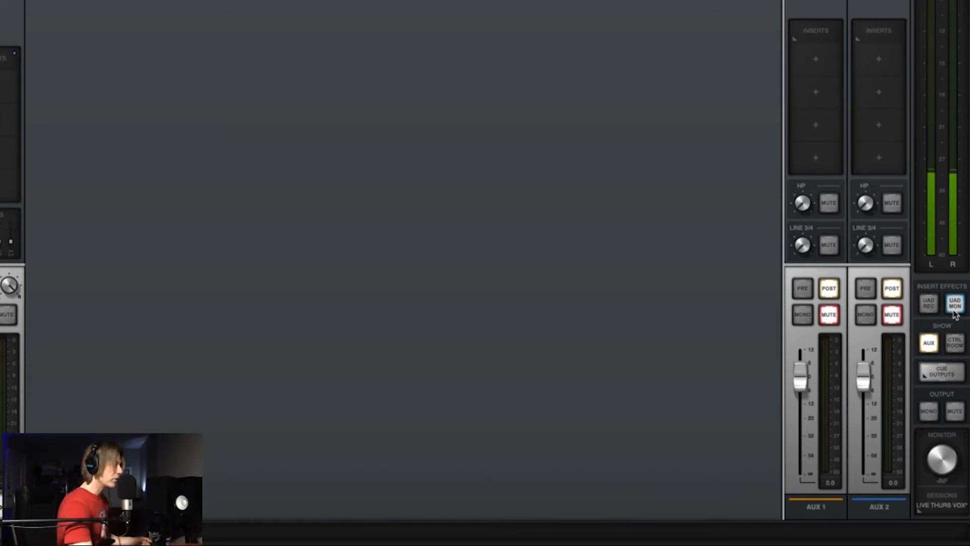
Step: Switch the insert effects to UAD REC, and return them to UAD MON
click(928, 304)
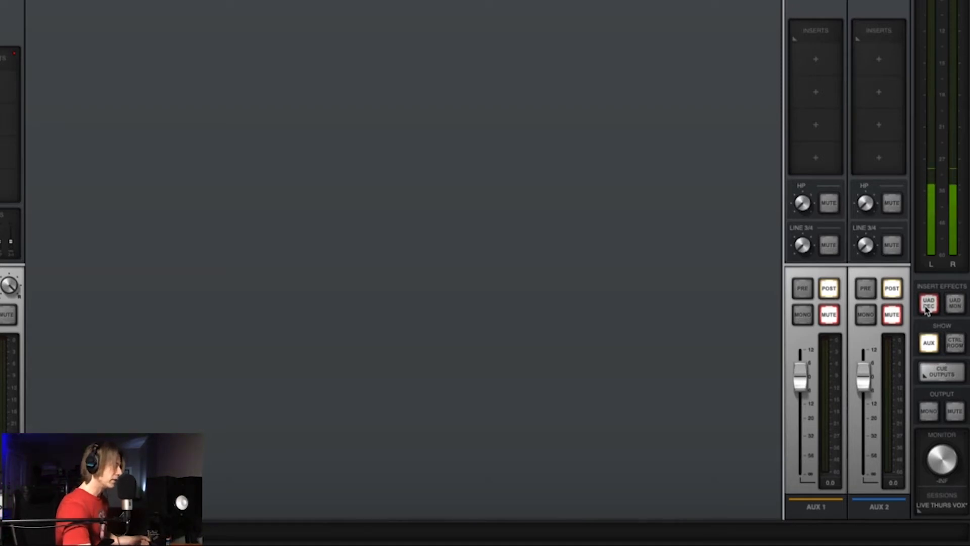
click(955, 305)
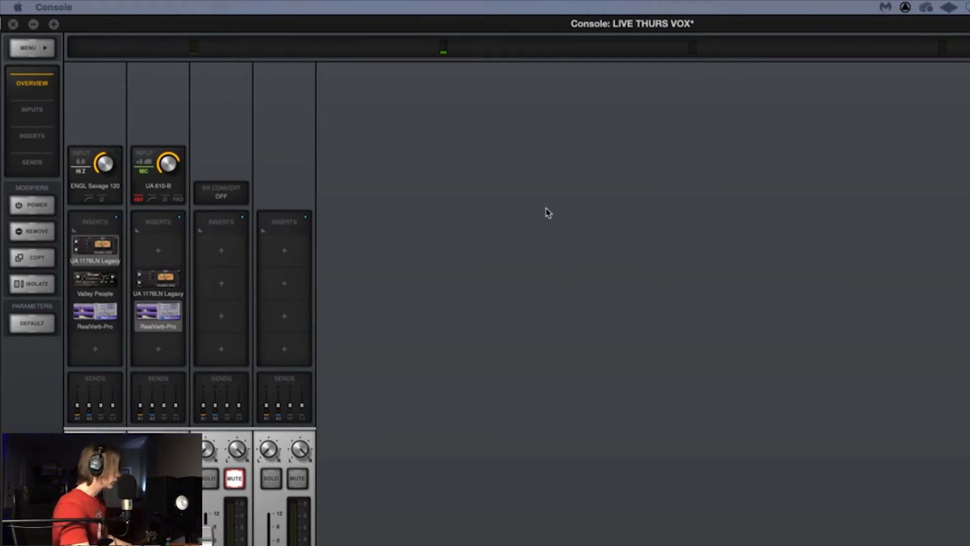
Step: Switch to Pro Tools and create one new mono audio track in samples named Guitar 2
key(super+Tab)
key(super+Tab)
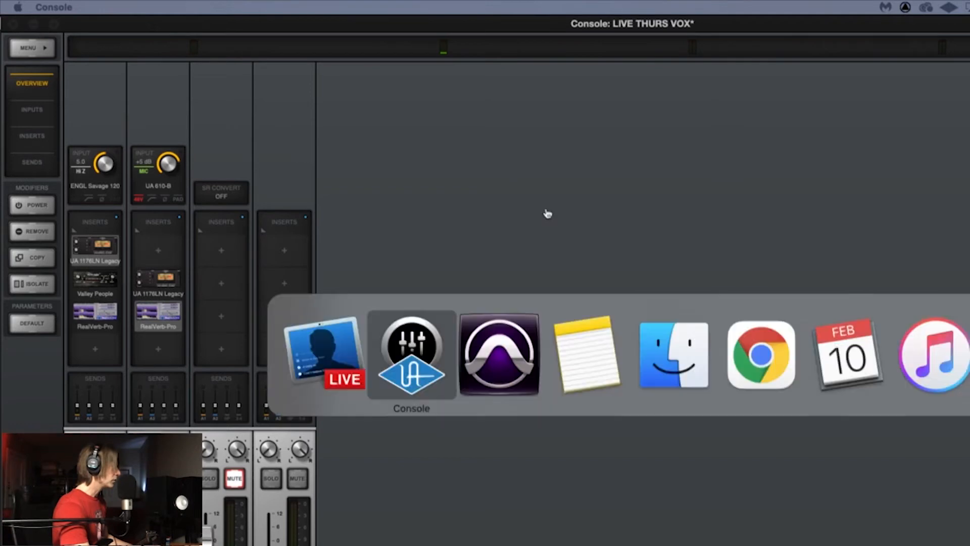
key(super+Tab)
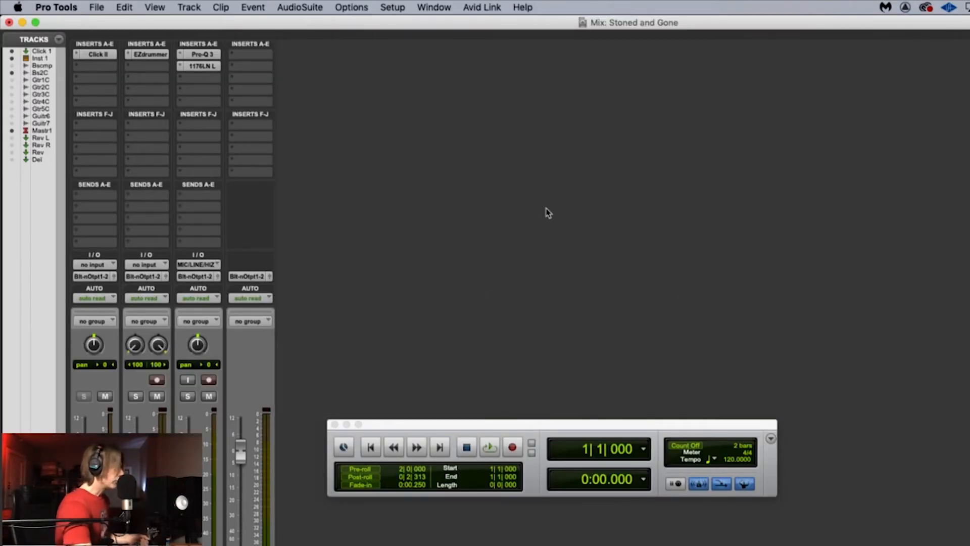
key(super+shift+n)
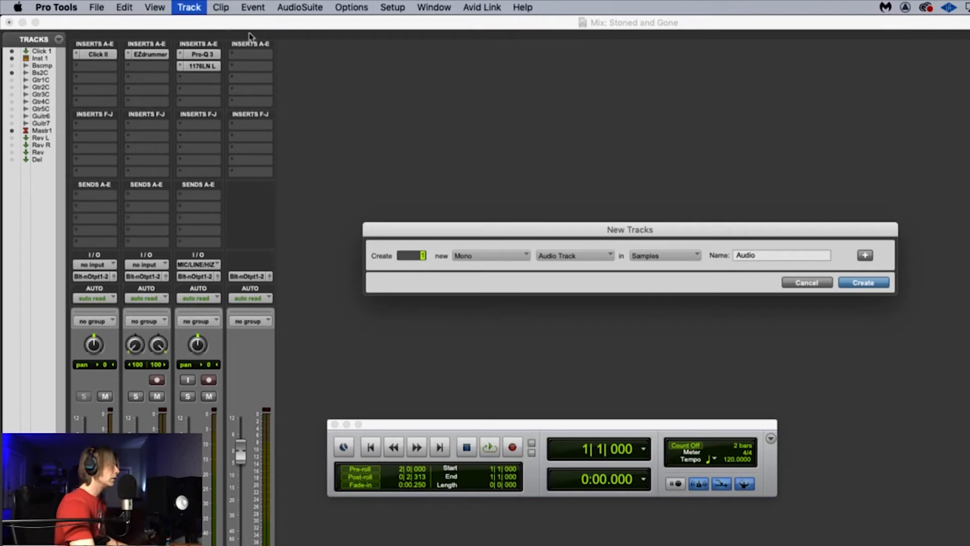
click(762, 256)
drag(761, 257, 705, 258)
text(Guitar 2)
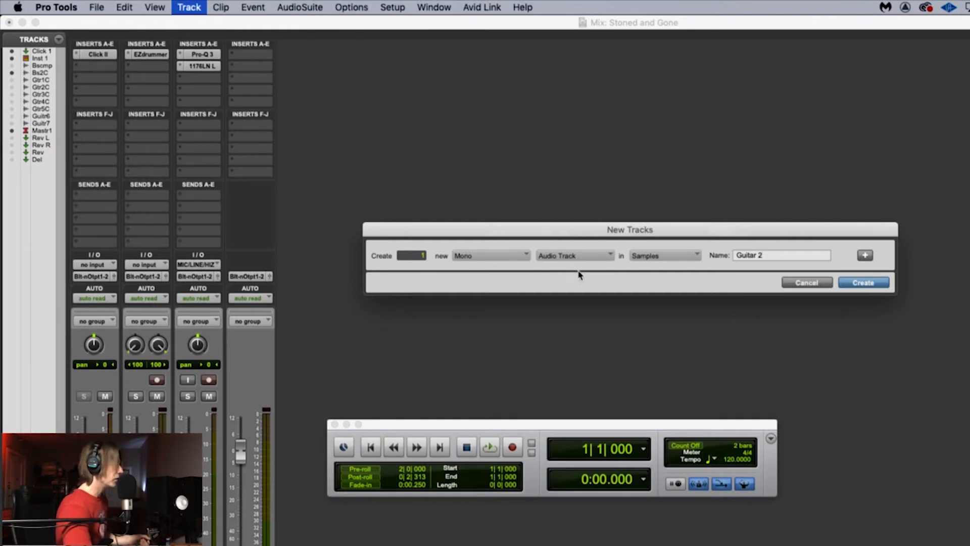
click(858, 283)
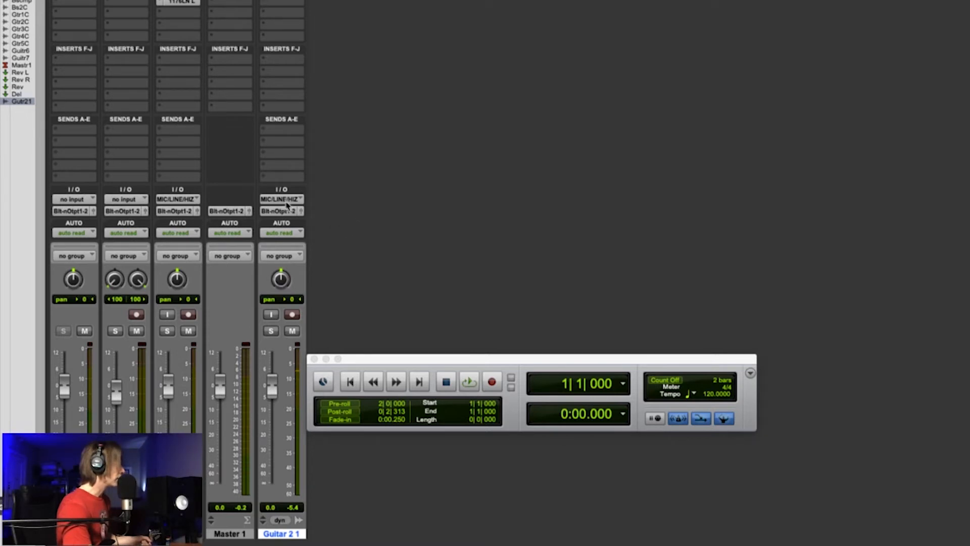
Step: Set the Guitar 2 1 track's input to MIC/LINE/HIZ / MIC/LINE.L (Mono), and test it by briefly record-enabling the track
click(287, 199)
mouse_move(288, 203)
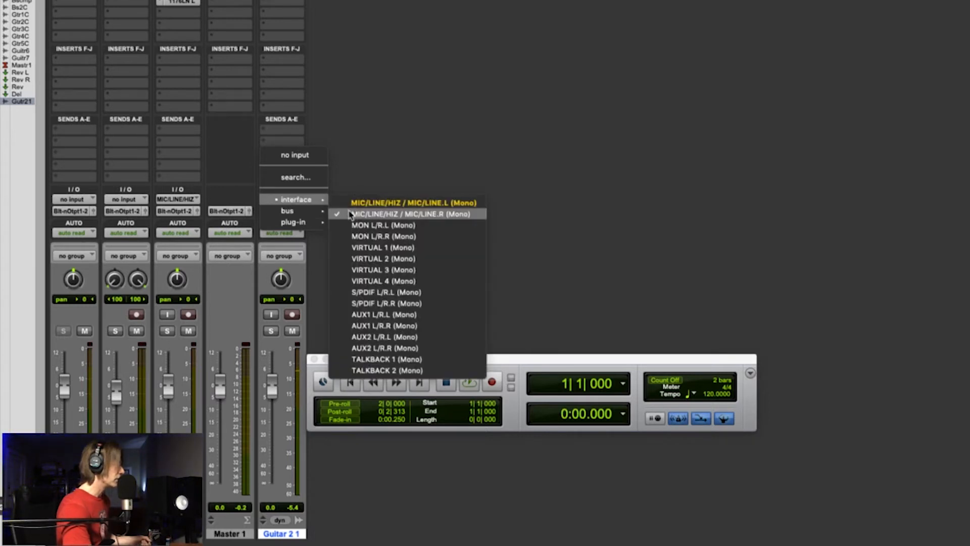
click(367, 205)
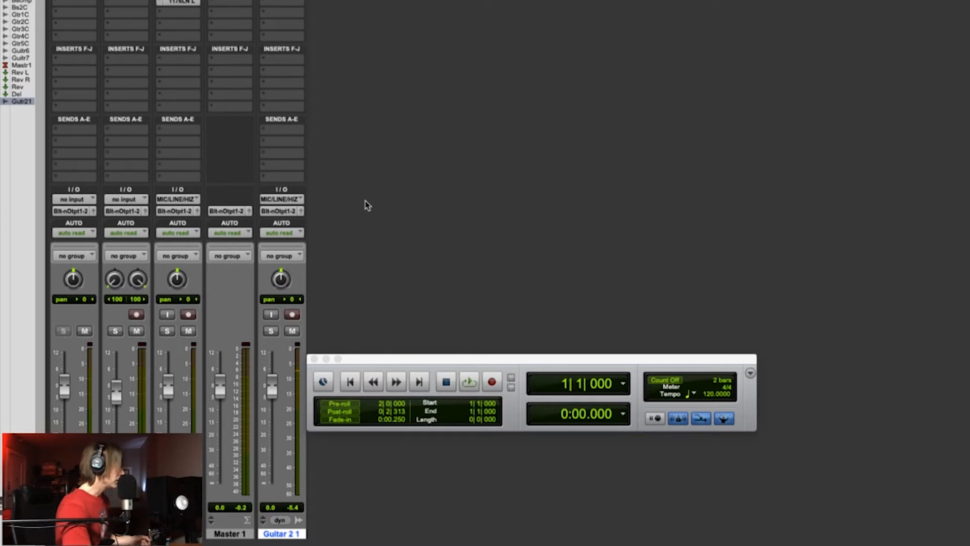
click(294, 316)
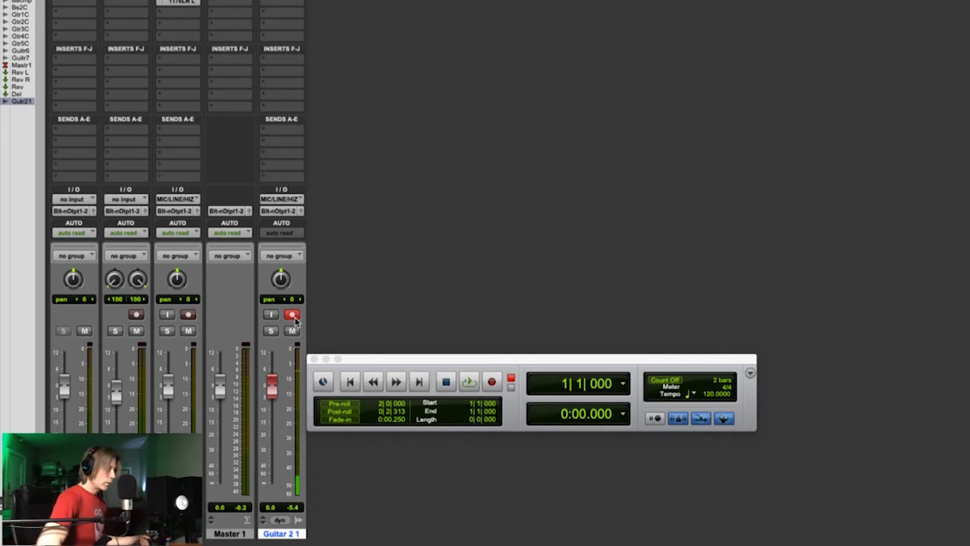
click(294, 315)
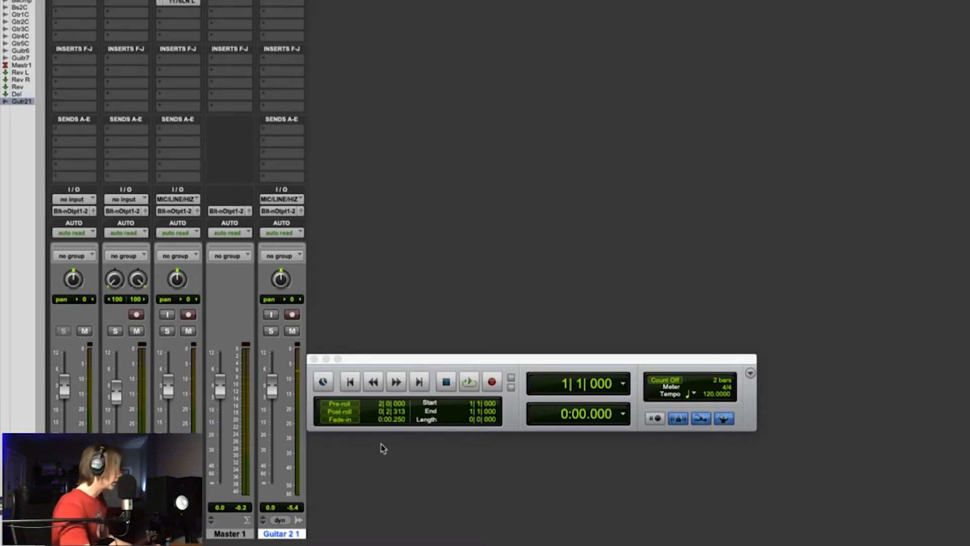
Step: Check the channel faders in Console, and return to Pro Tools to play the existing tracks from the start
key(super+Tab)
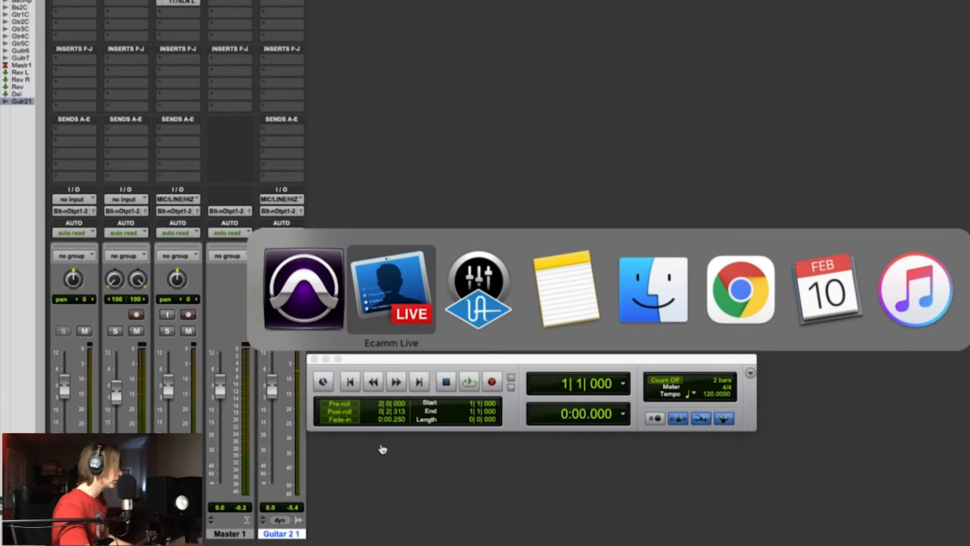
key(super+Tab)
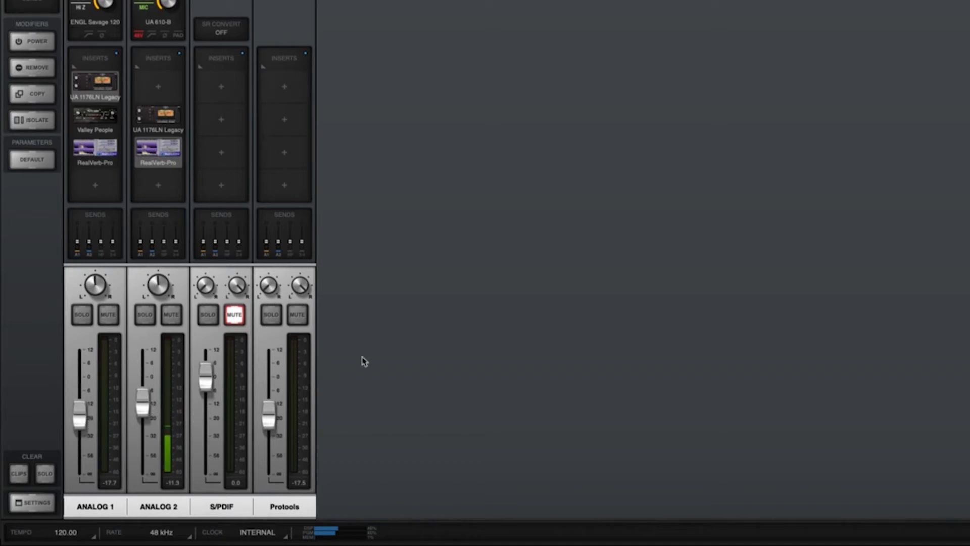
key(super+Tab)
key(super+Tab)
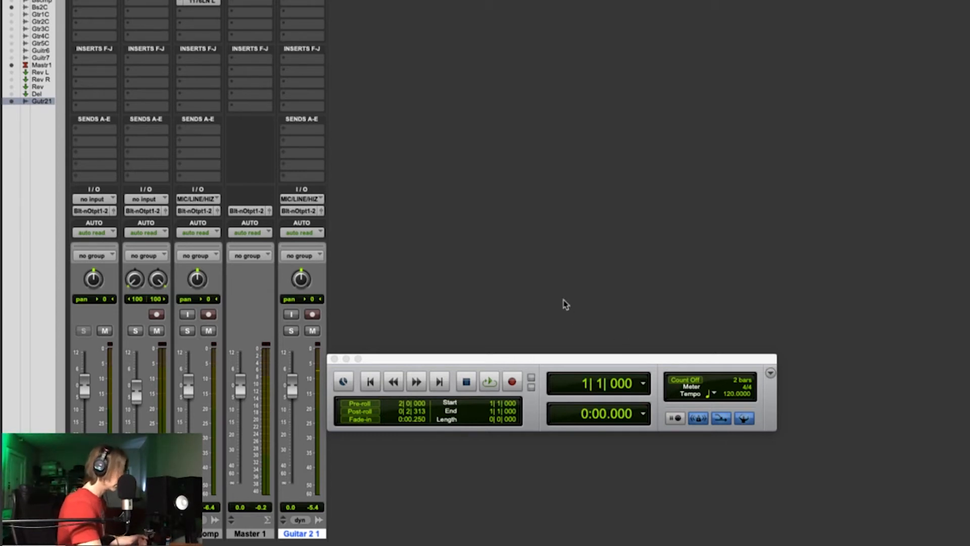
key(space)
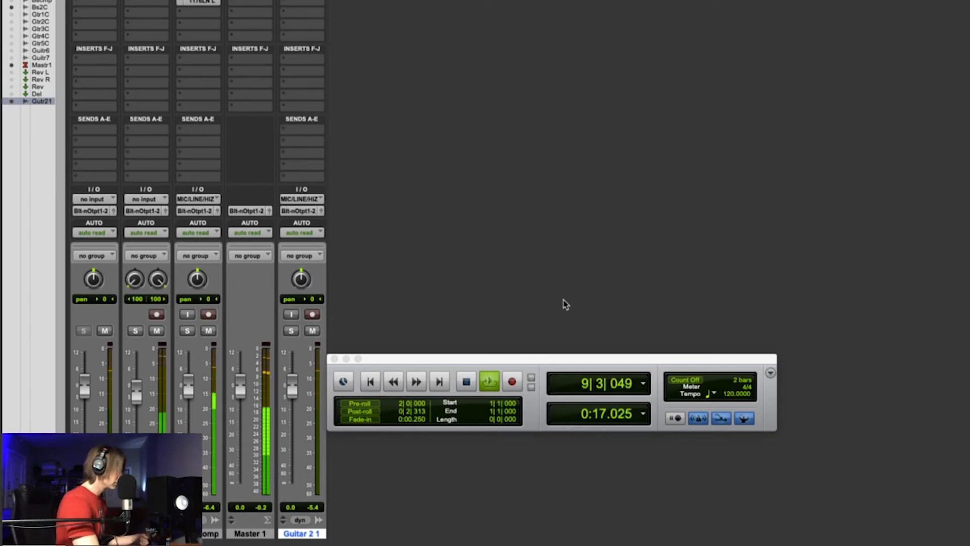
key(space)
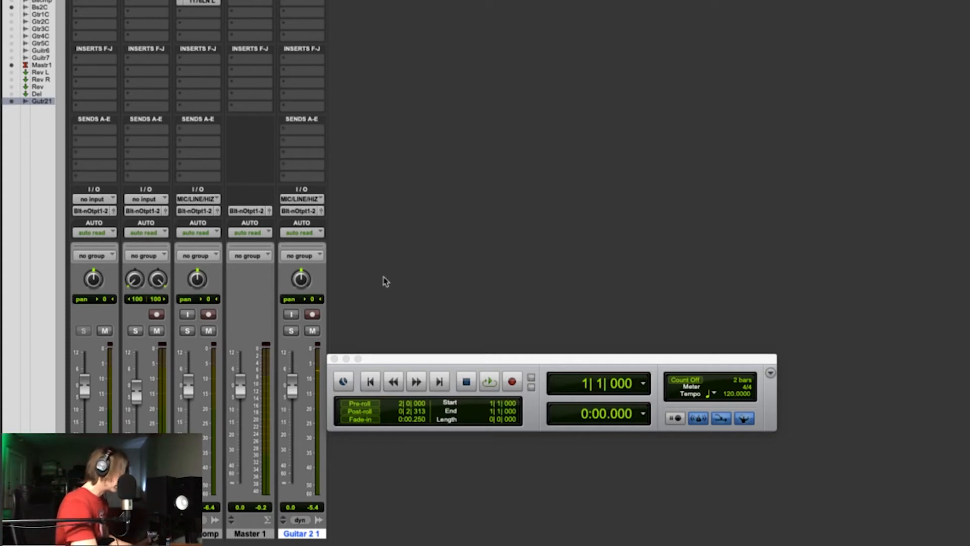
Step: Enlarge the Guitar 2 1 track in the Edit window and record about one minute of guitar from the session start
key(super+equal)
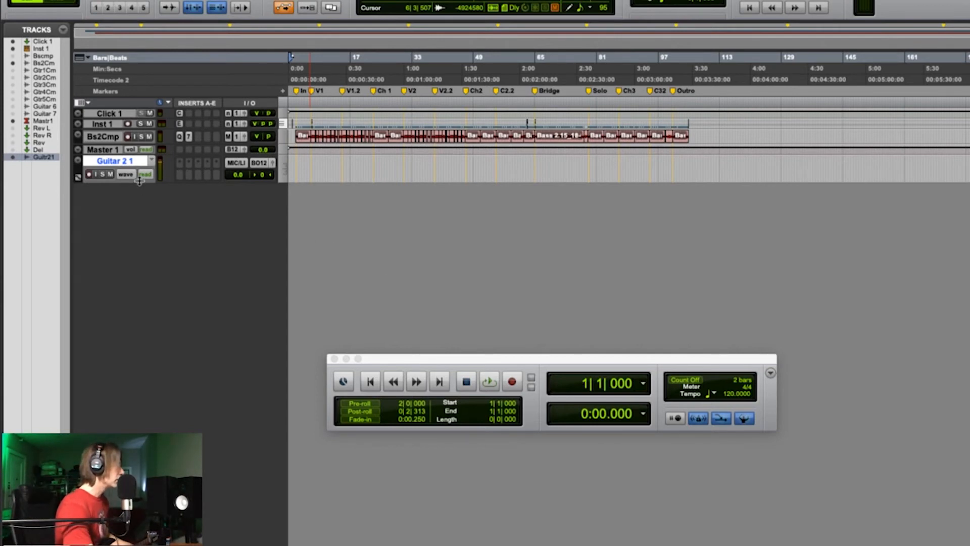
drag(143, 182, 154, 324)
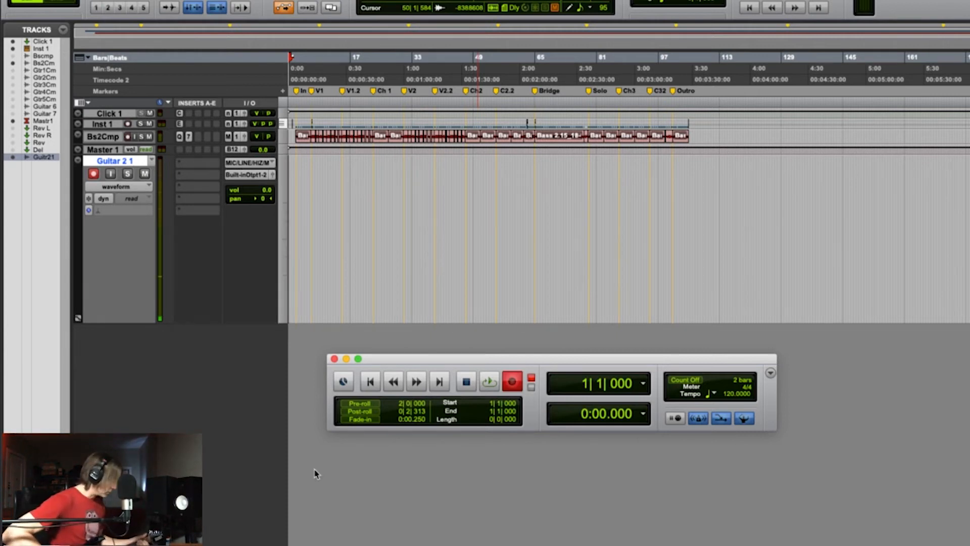
key(space)
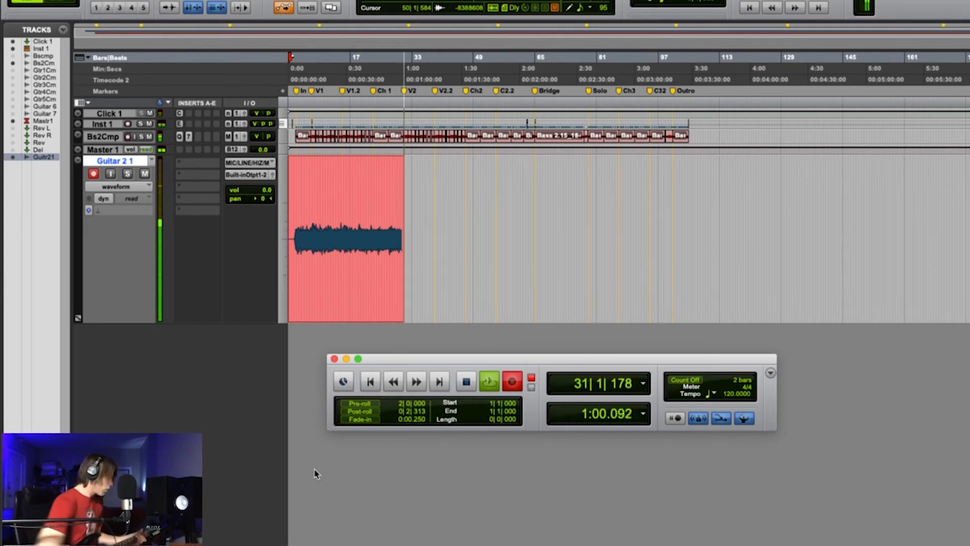
key(space)
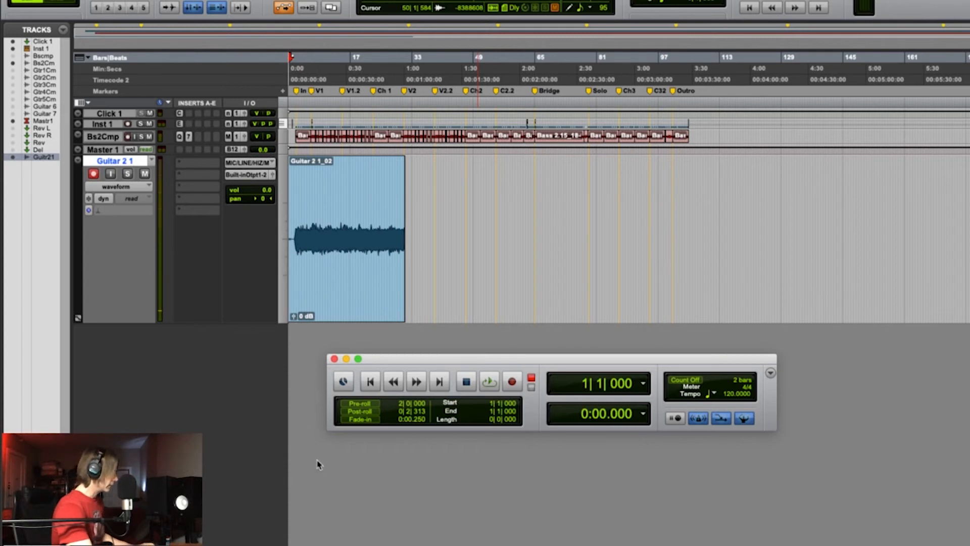
Step: Play back the first seconds of the recorded guitar take, and stop playback
key(space)
key(space)
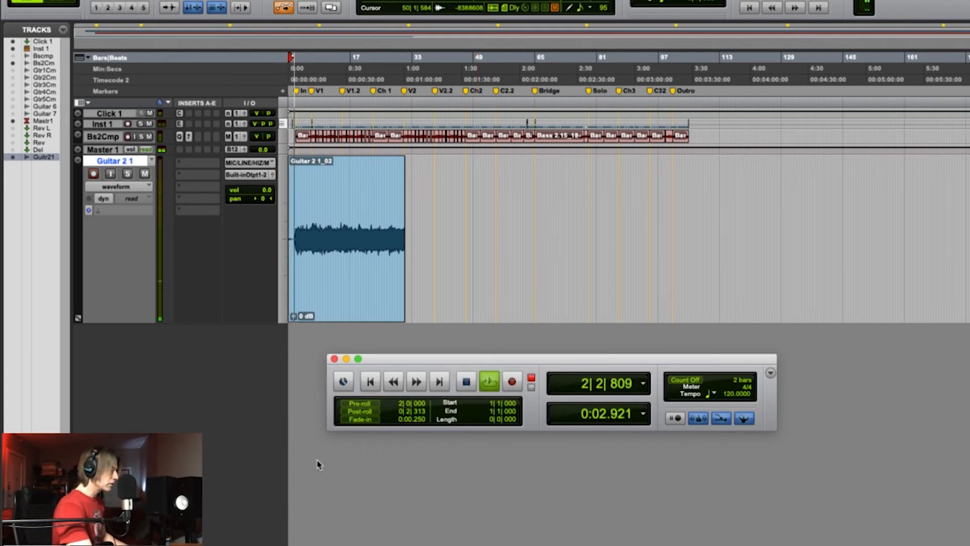
key(space)
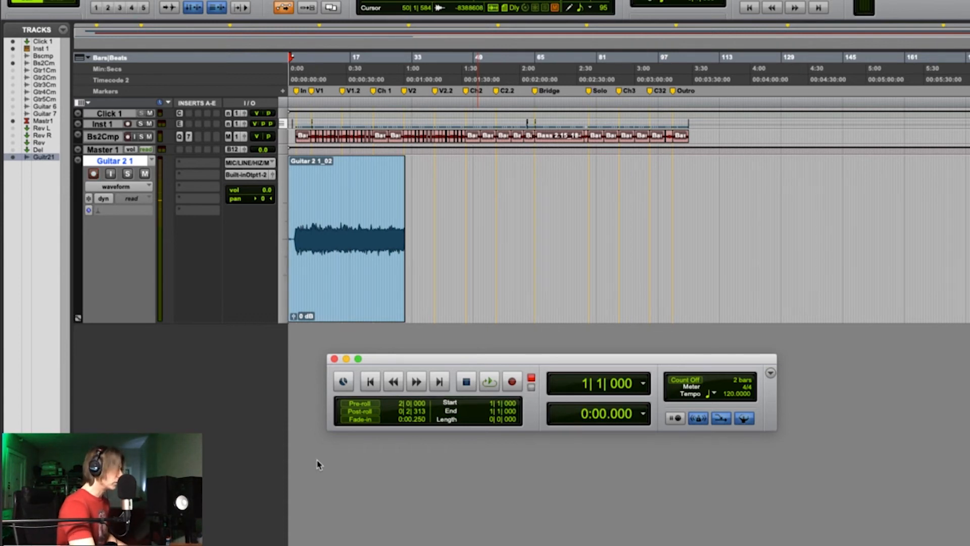
Step: Lower the Guitar 2 1 fader to -2.7 dB in the Mix window during playback, and disarm the track
key(space)
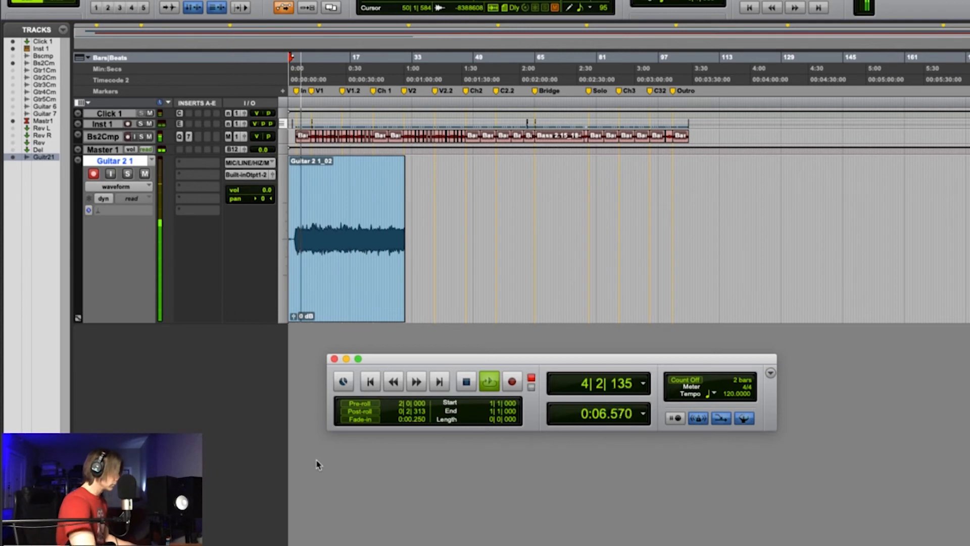
key(super+equal)
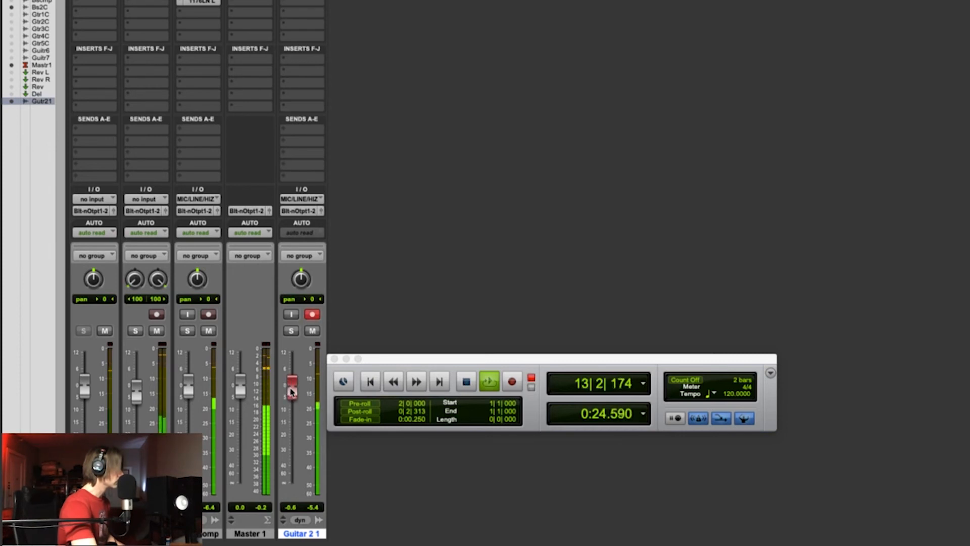
mouse_move(291, 399)
mouse_down()
mouse_move(291, 430)
mouse_move(291, 397)
mouse_up()
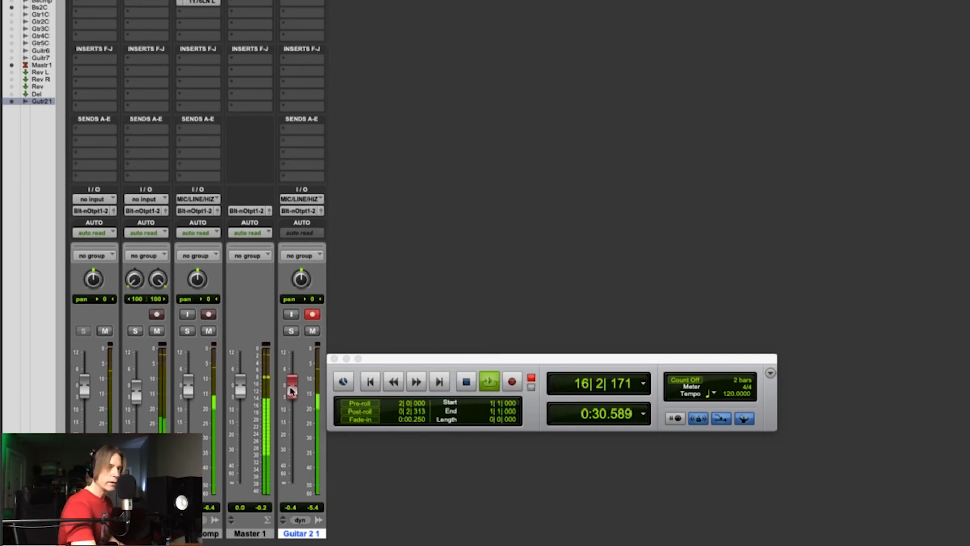
drag(291, 394, 291, 405)
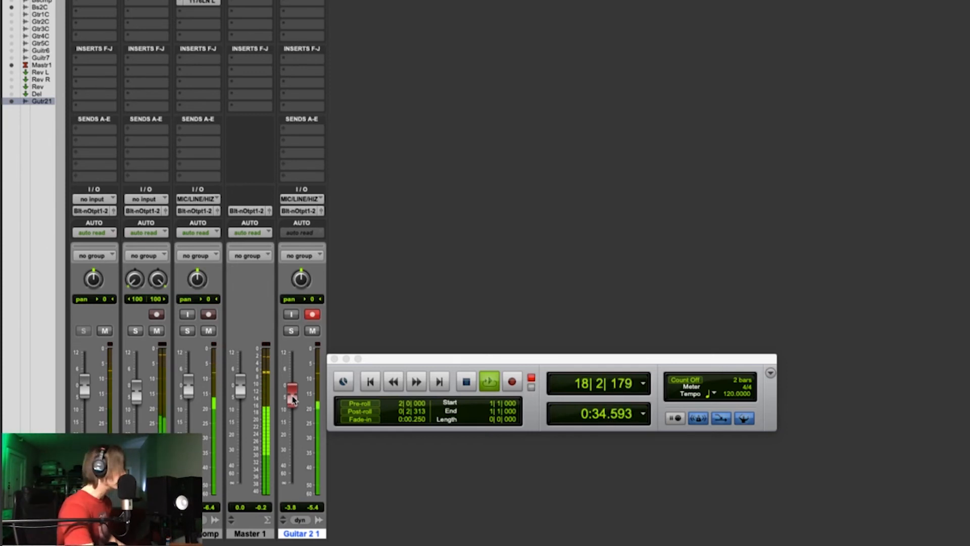
drag(293, 400, 293, 398)
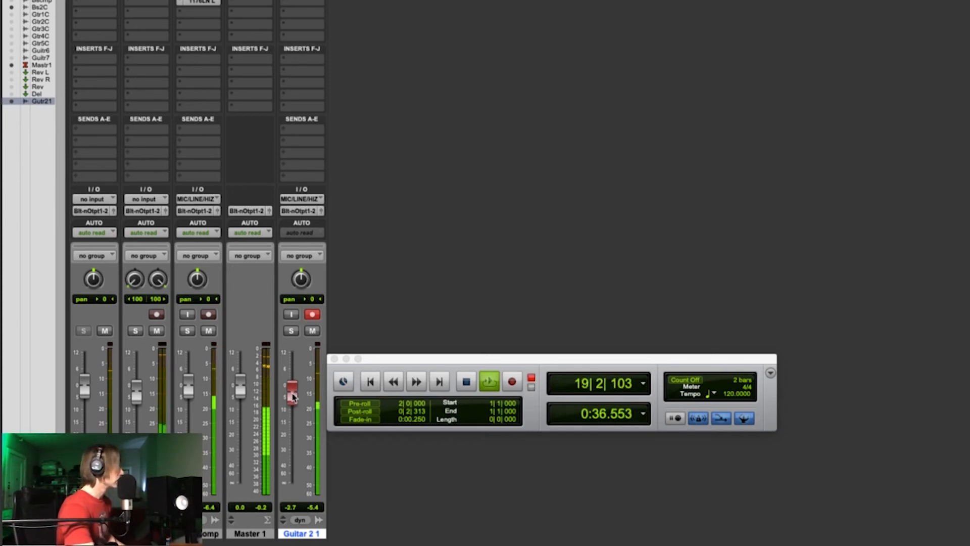
key(space)
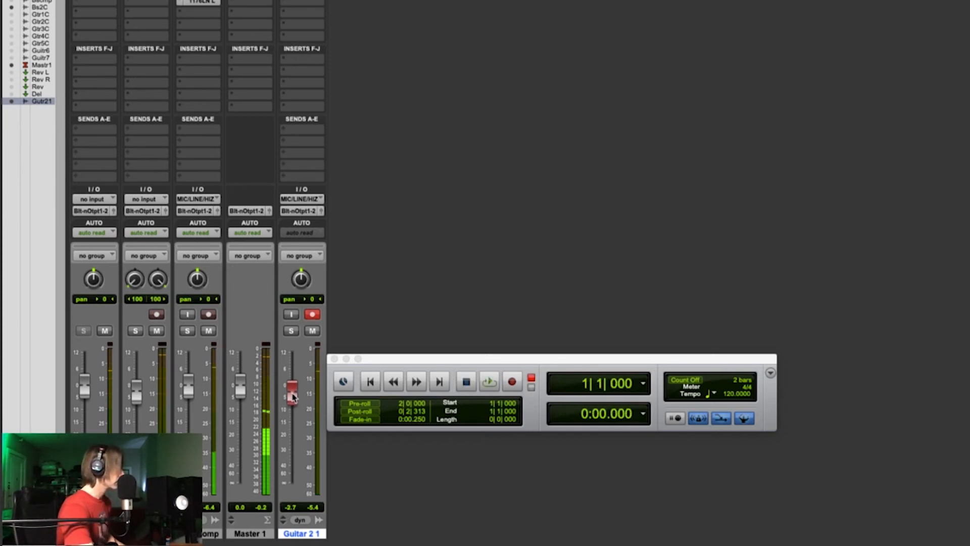
click(312, 315)
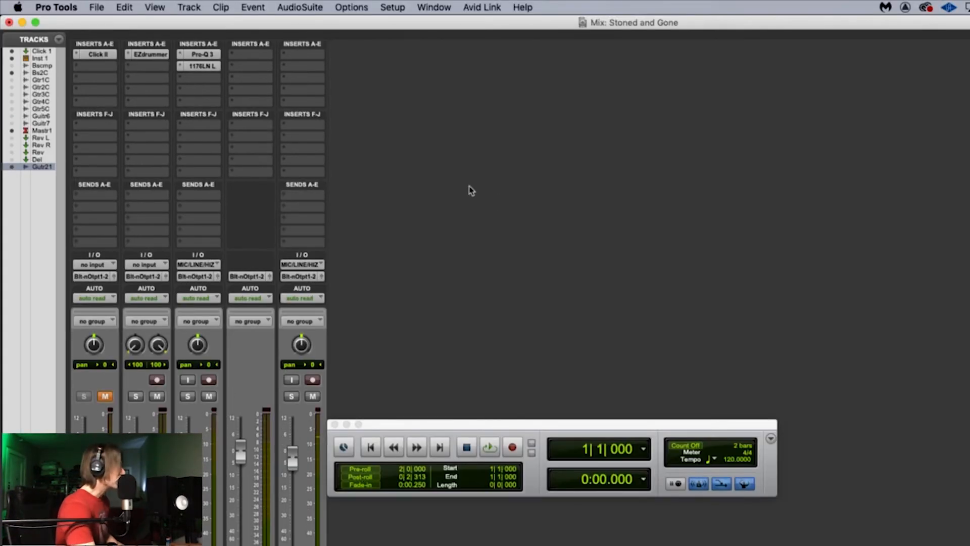
Step: Insert FabFilter Pro-Q 3 (mono) in the first insert slot of Guitar 2 1, and move its window higher
click(304, 54)
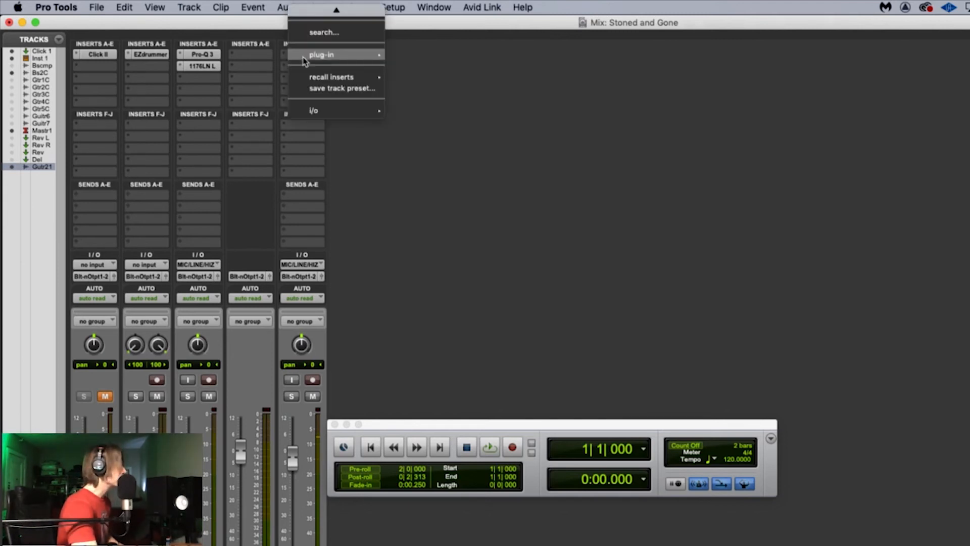
mouse_move(305, 57)
mouse_move(423, 61)
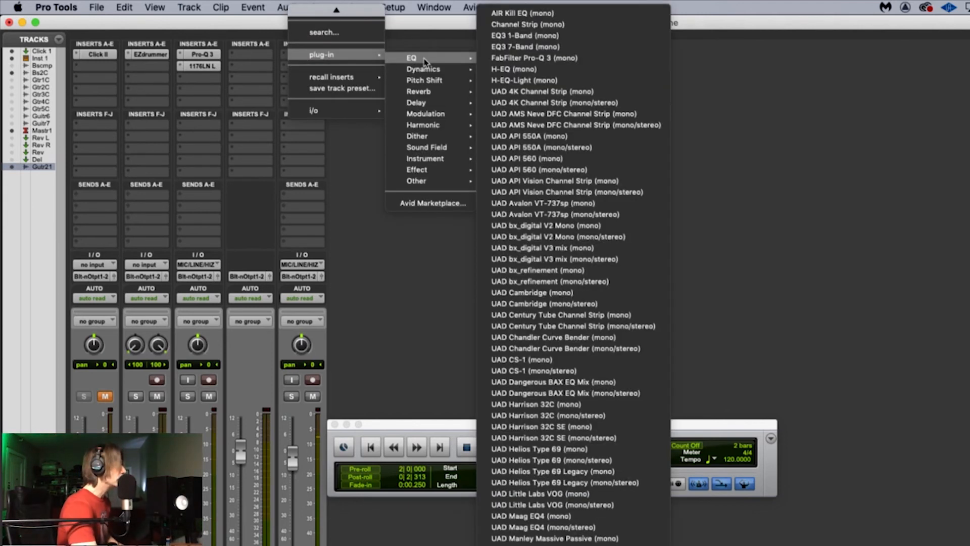
click(509, 65)
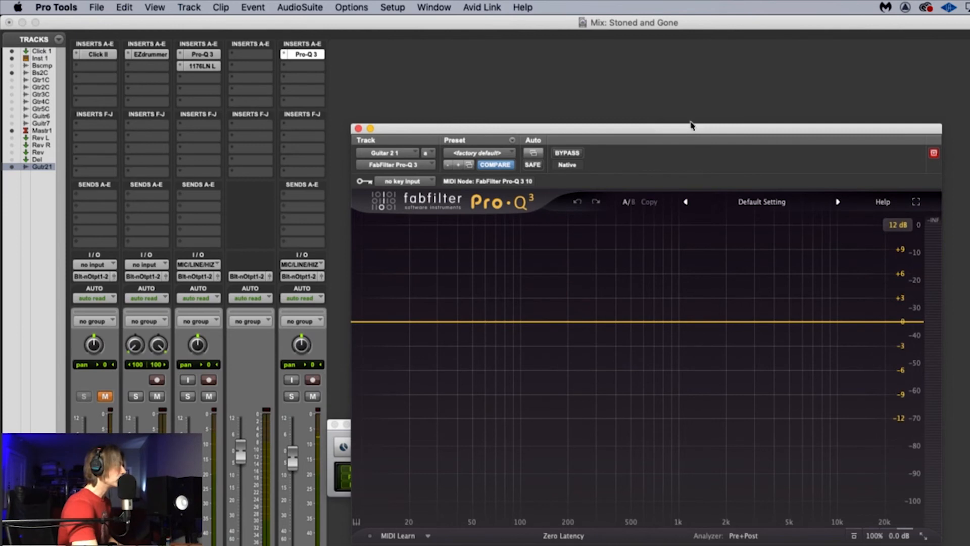
drag(691, 125, 667, 52)
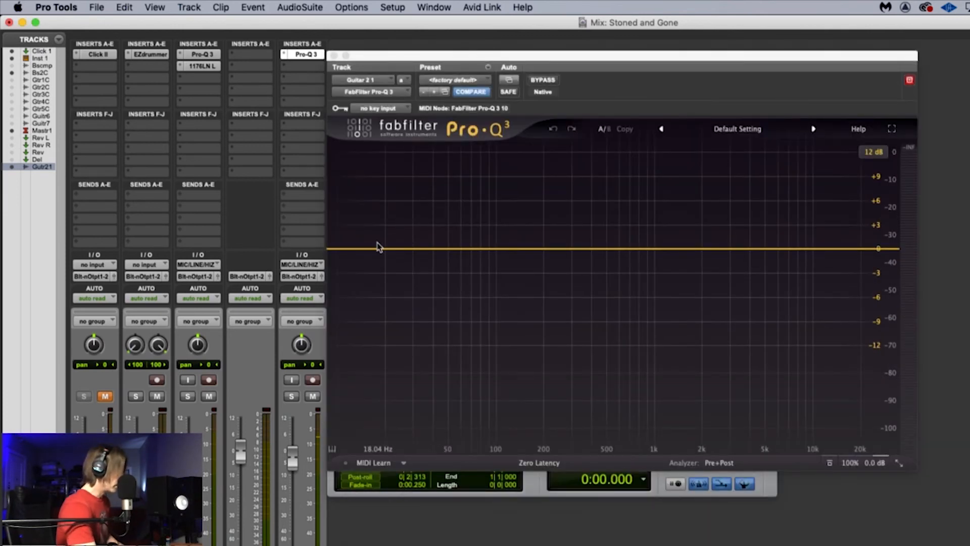
Step: Add a 12 dB/oct Low Cut band at about 20 Hz in Pro-Q 3 while the guitar track plays
key(space)
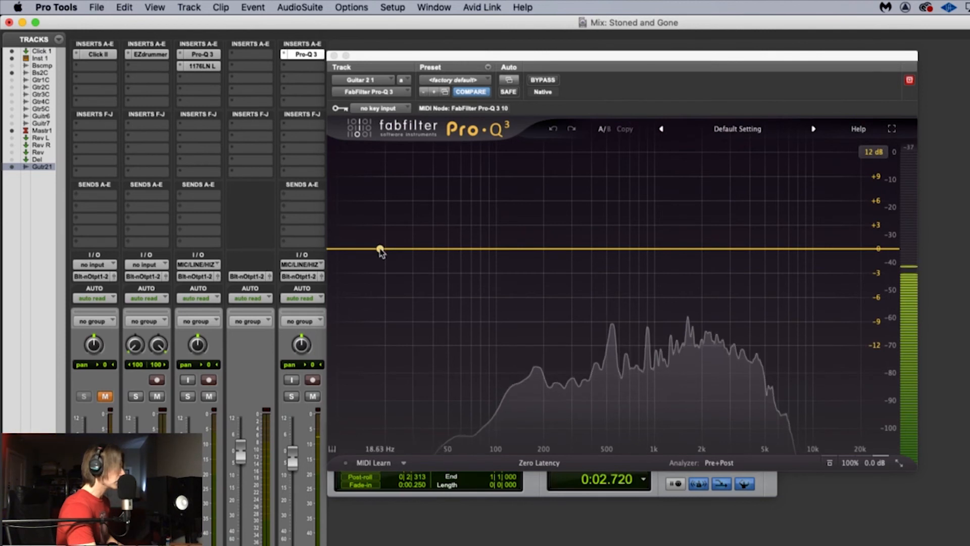
click(380, 250)
drag(380, 249, 384, 257)
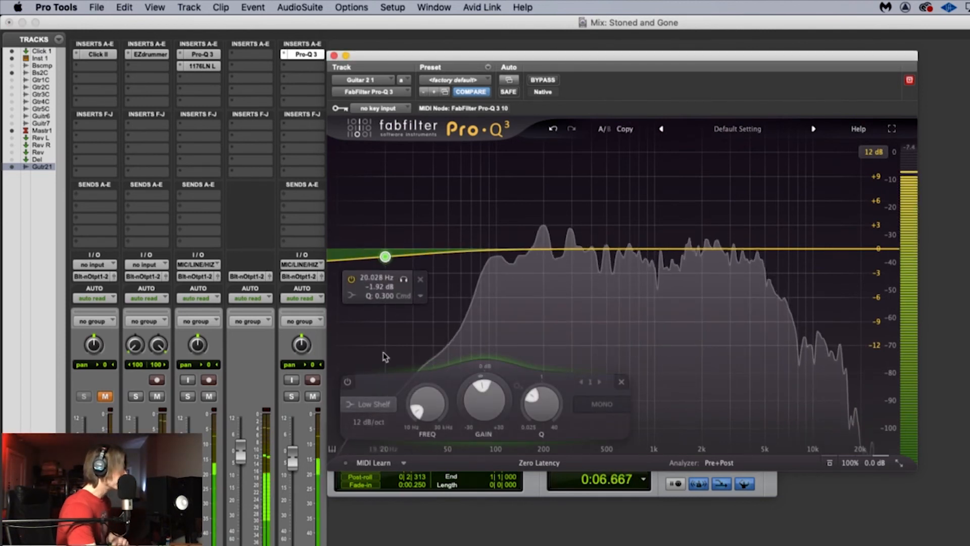
click(372, 404)
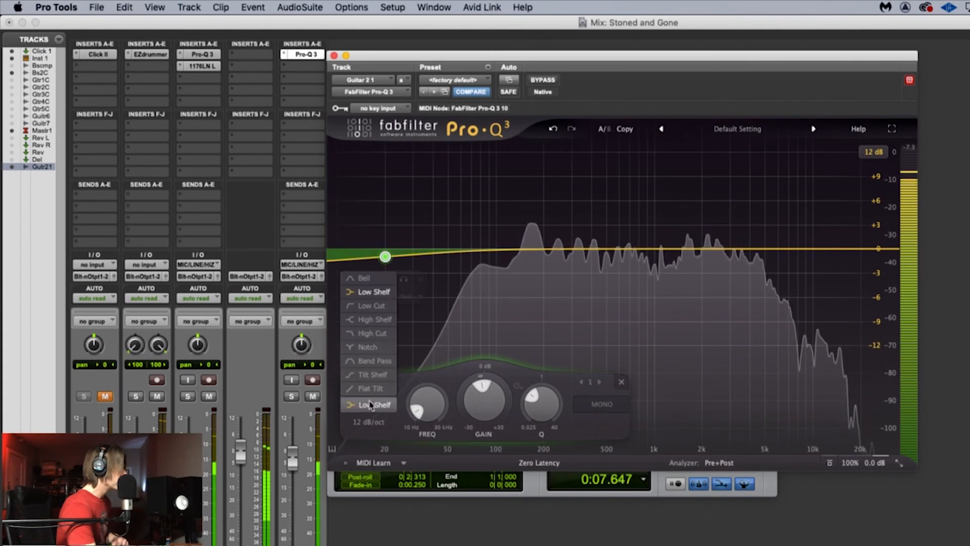
click(370, 307)
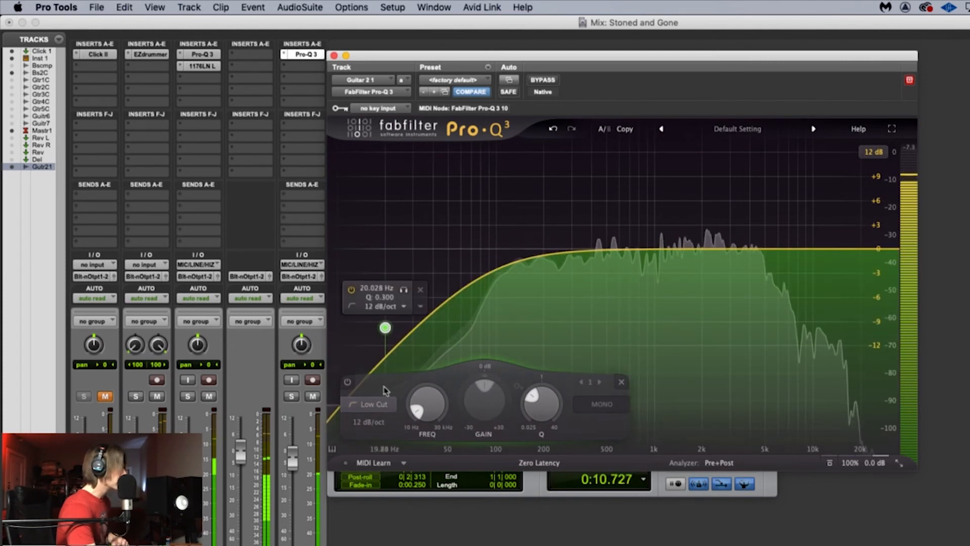
Step: Set the Low Cut band's slope to 18 dB/oct and raise its frequency to about 55 Hz while the guitar plays
click(371, 423)
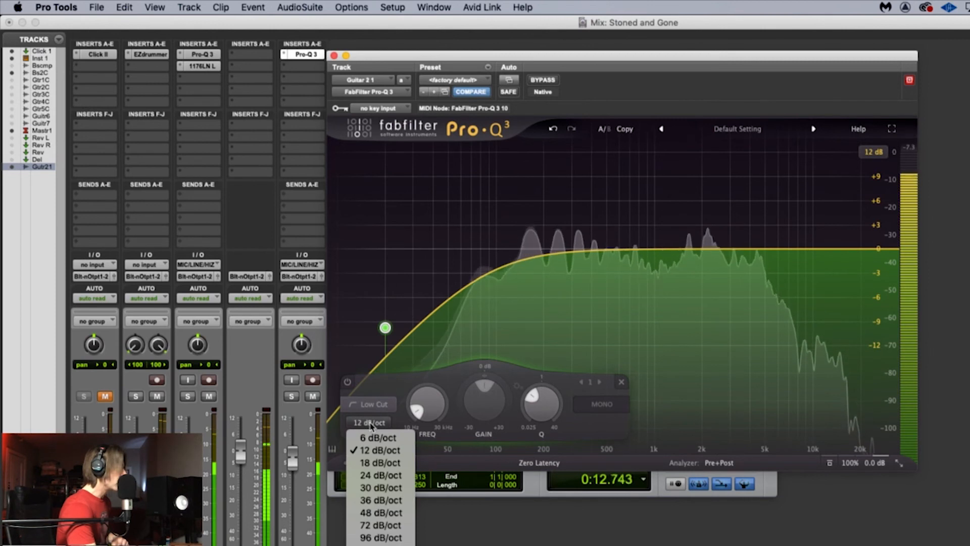
click(377, 463)
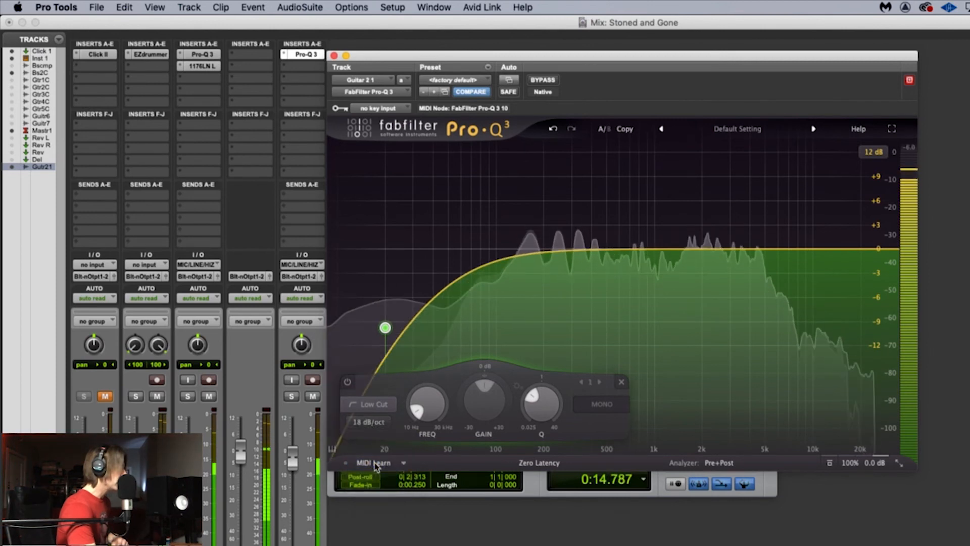
drag(424, 415, 429, 358)
drag(439, 414, 432, 450)
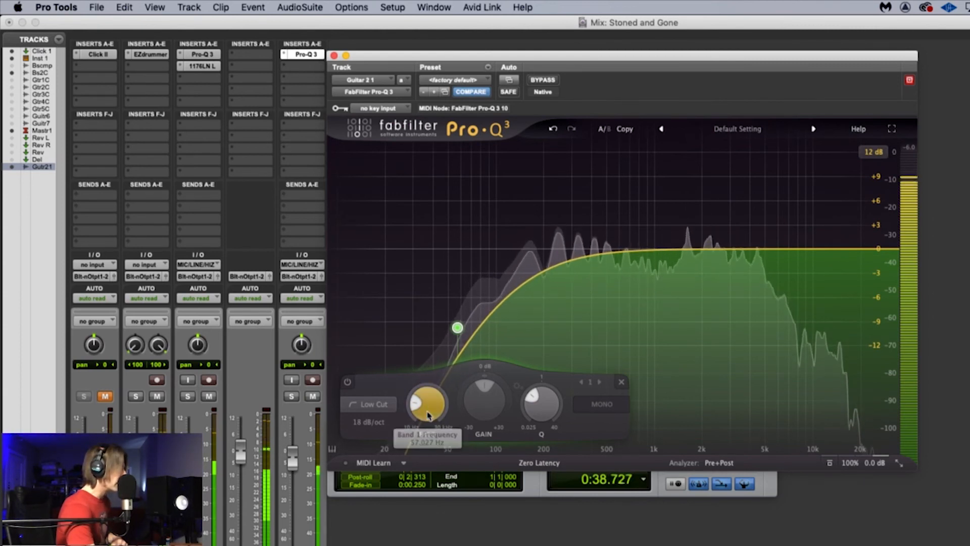
drag(430, 404, 431, 407)
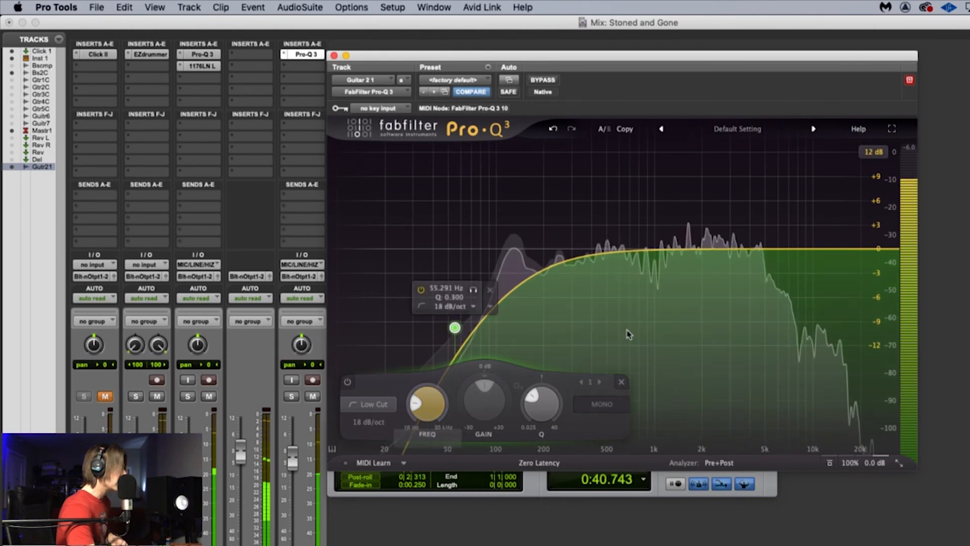
Step: Compare the guitar sound with Pro-Q 3 bypassed and active during playback
mouse_move(478, 328)
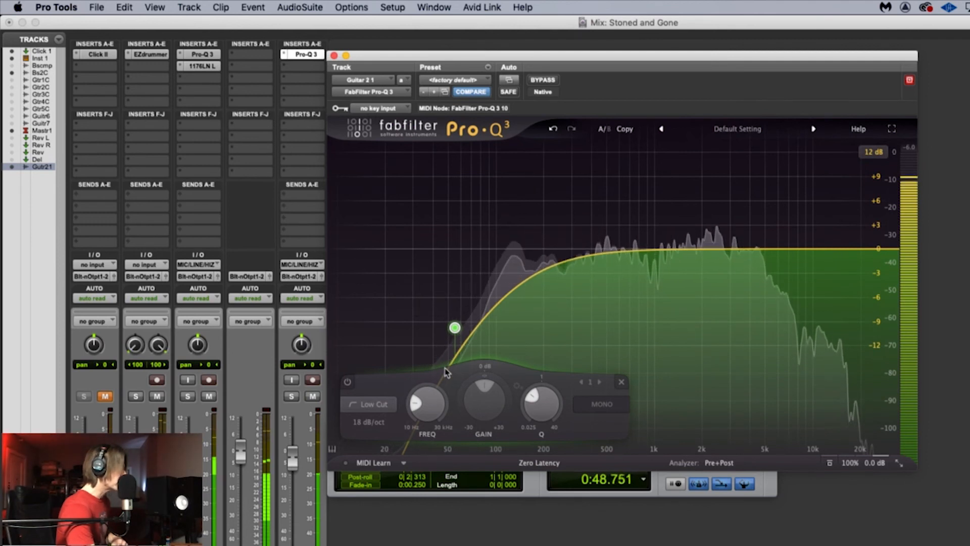
click(543, 80)
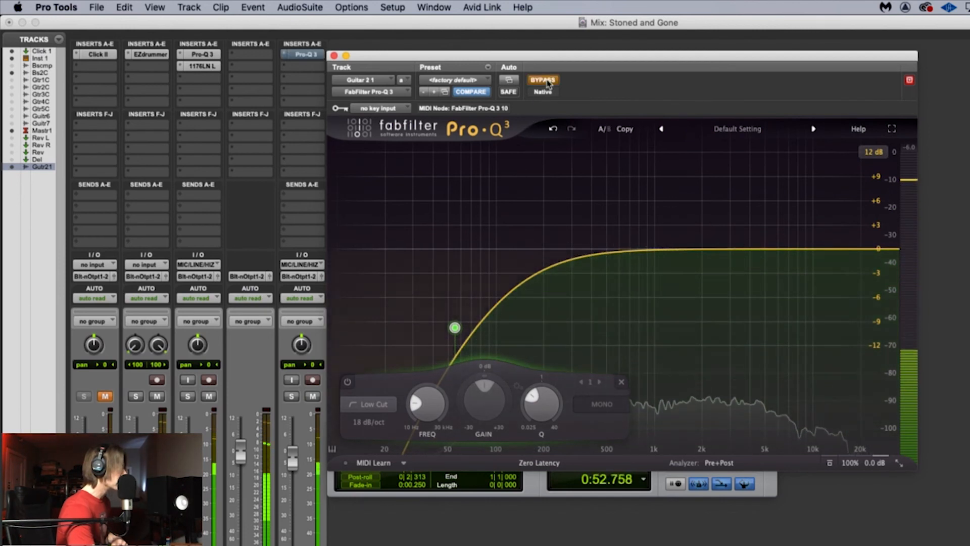
click(548, 84)
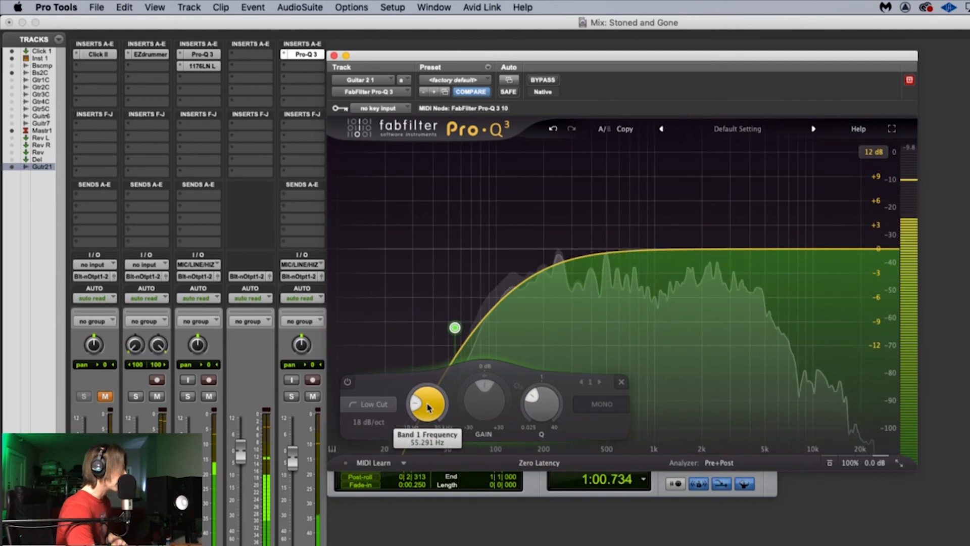
Step: Lower the Low Cut frequency to about 52 Hz, replay the start of the session briefly, and close the Pro-Q 3 window
drag(427, 408, 426, 412)
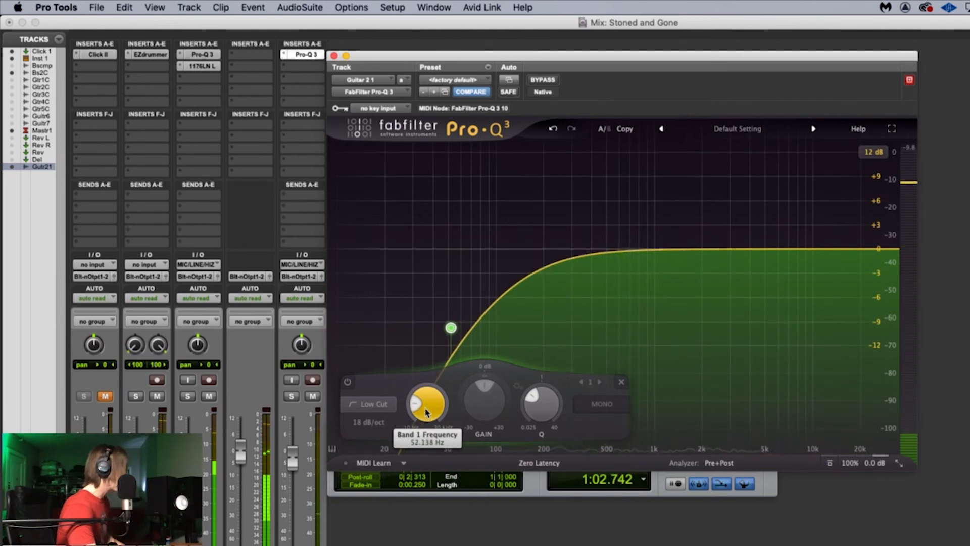
key(space)
key(space)
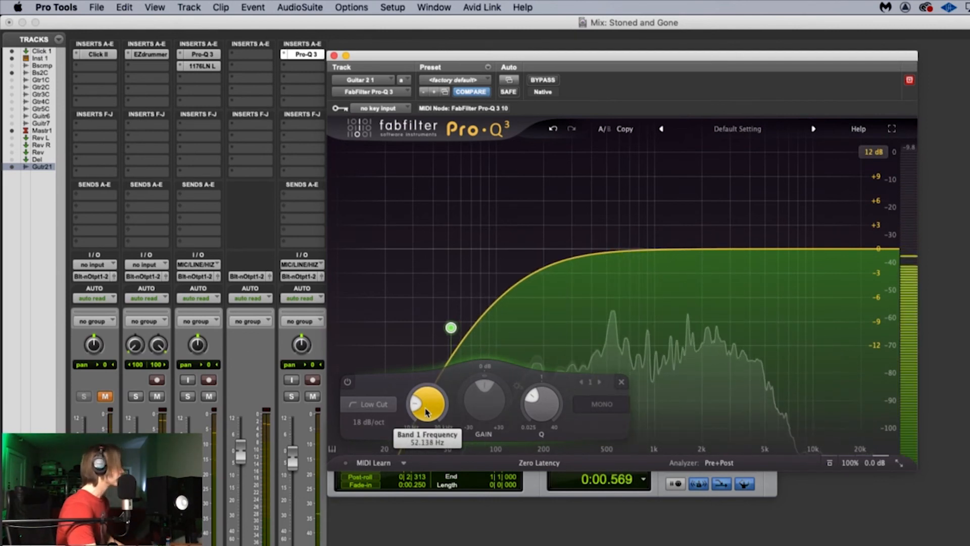
key(space)
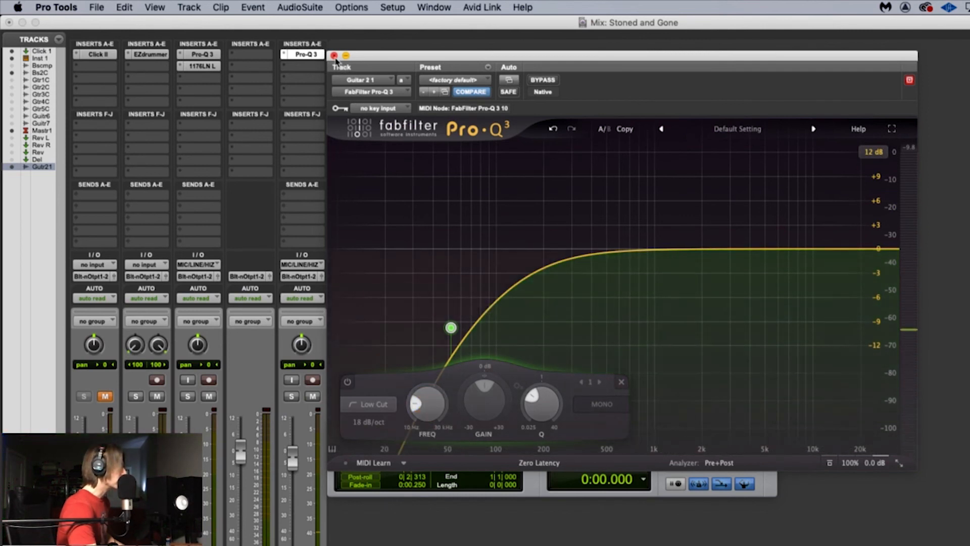
click(334, 56)
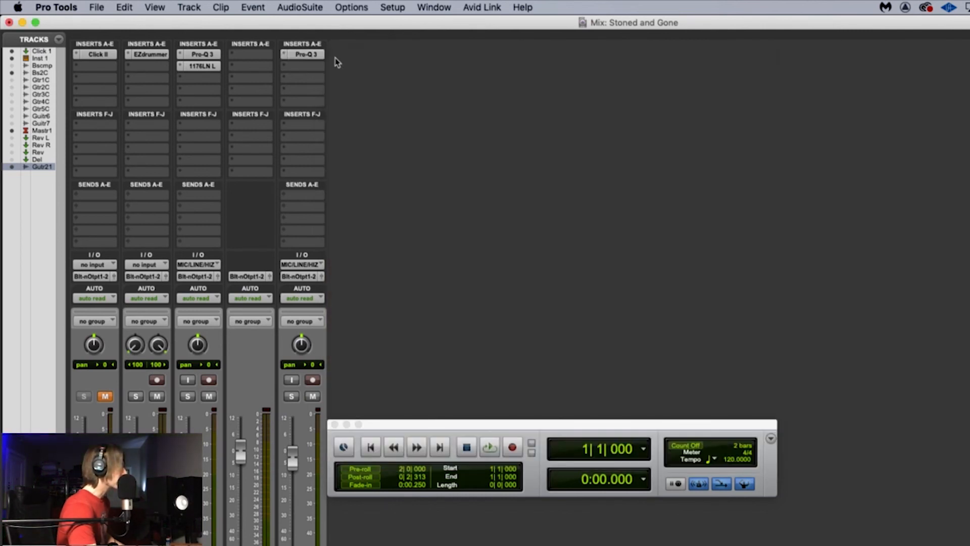
Step: Insert the UAD Valley People Dyna-mite dynamics plug-in in the second insert slot of Guitar 2 1
click(313, 70)
mouse_move(331, 68)
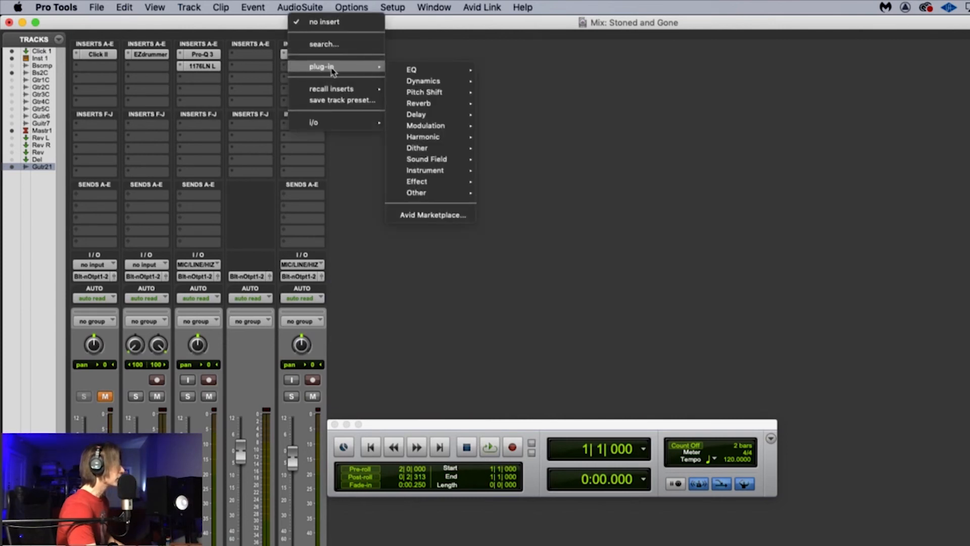
mouse_move(413, 83)
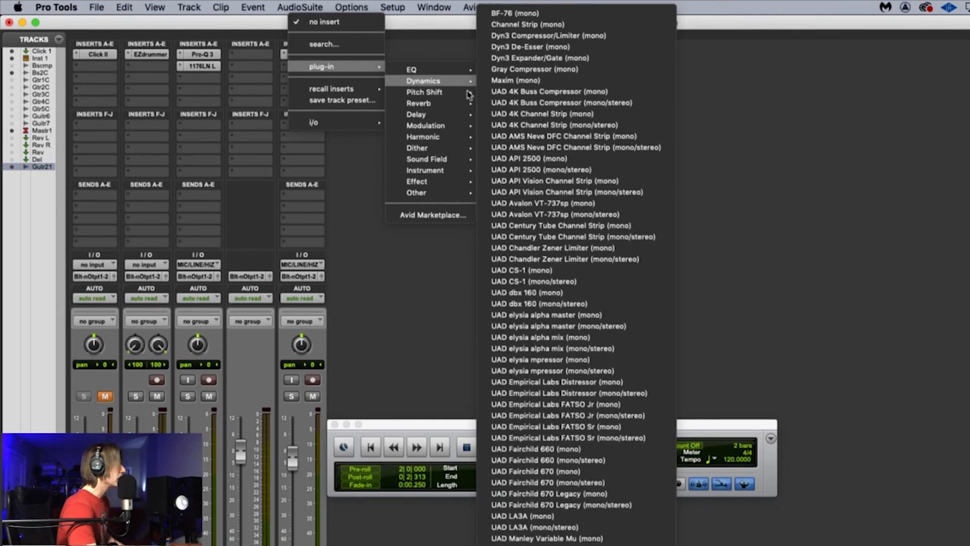
scroll(566, 483, down, 5)
scroll(567, 488, down, 7)
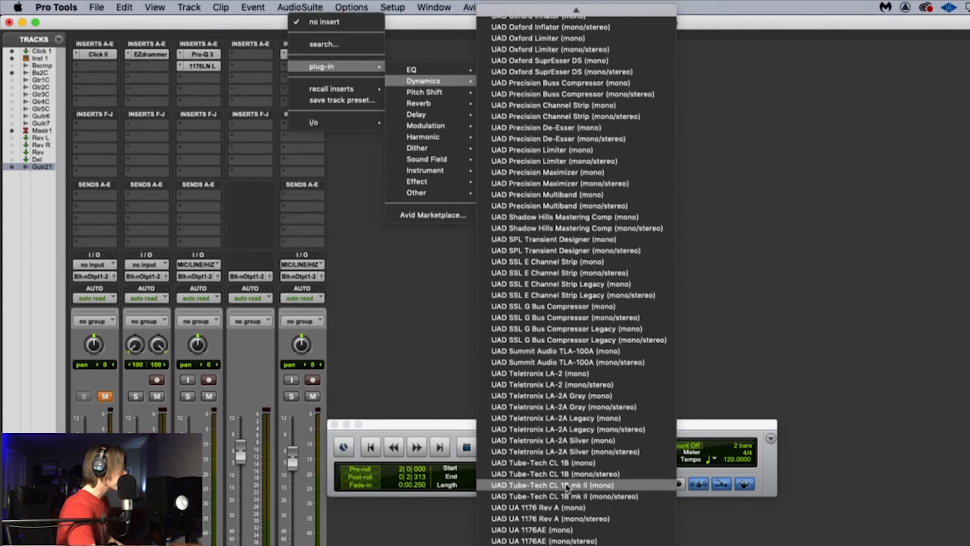
click(567, 487)
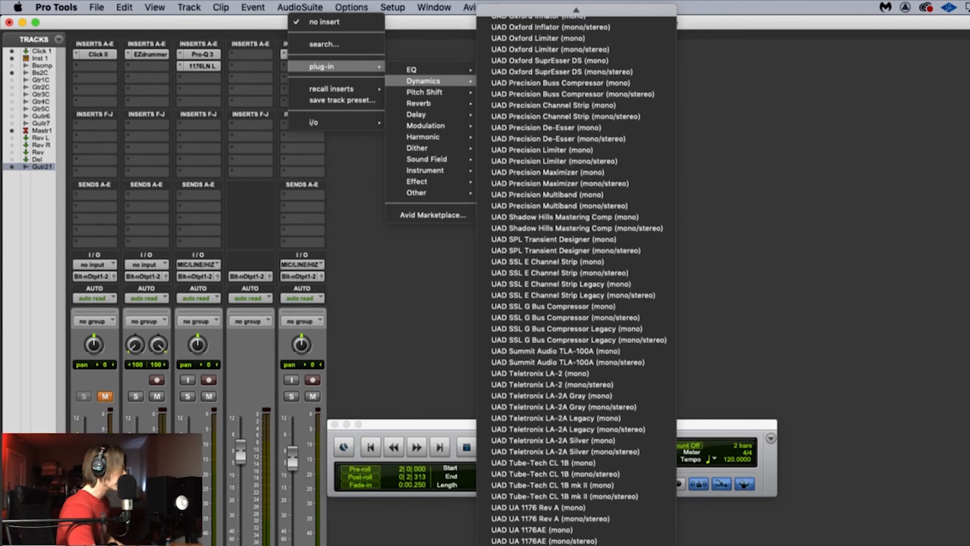
click(602, 544)
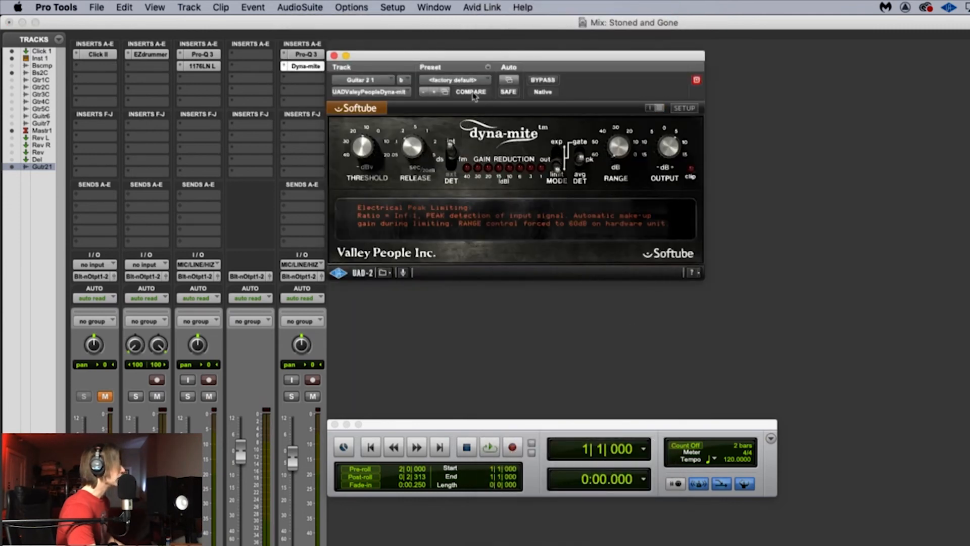
click(465, 80)
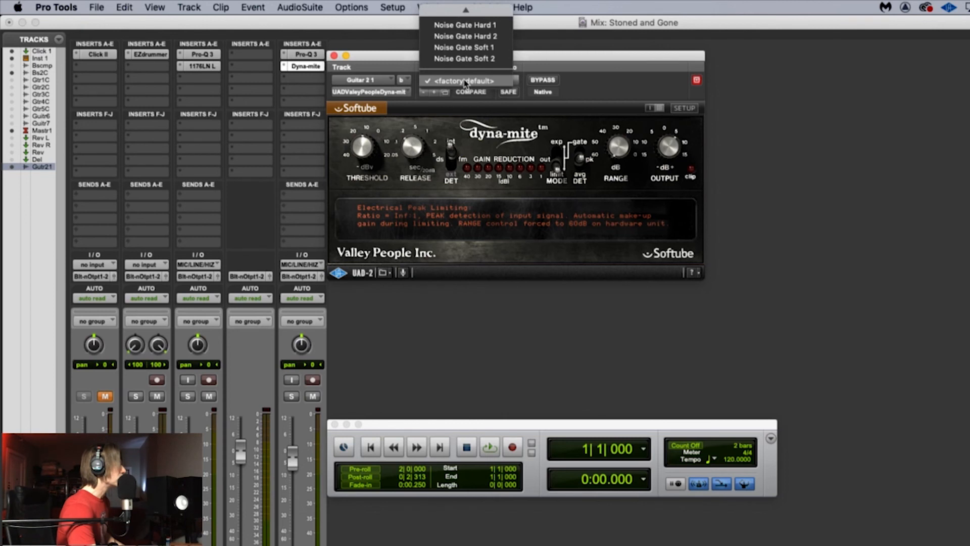
mouse_move(466, 10)
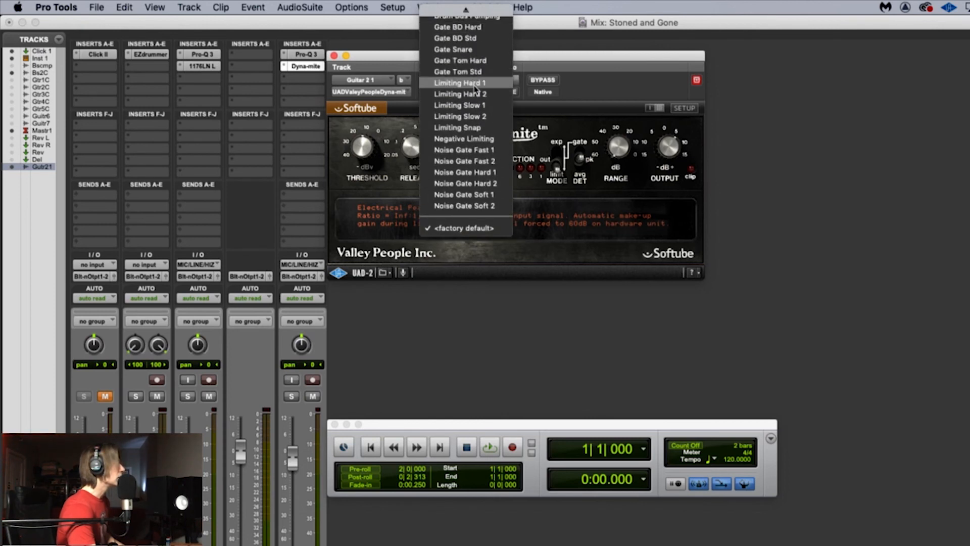
click(474, 129)
Step: Select the quiet lead-in of the Guitar 2 1 clip from 1|2|207 to 2|3|179 in the Edit window, and loop its playback
key(space)
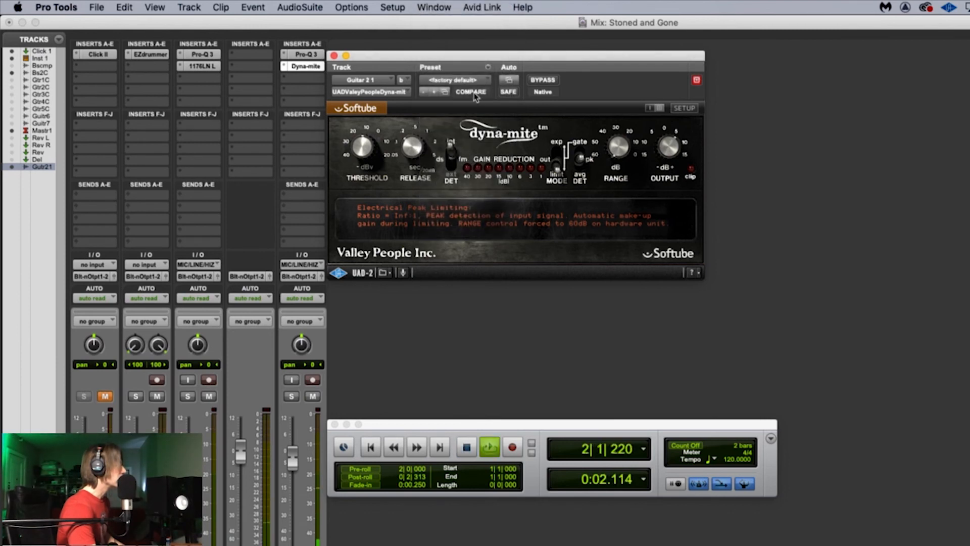
key(space)
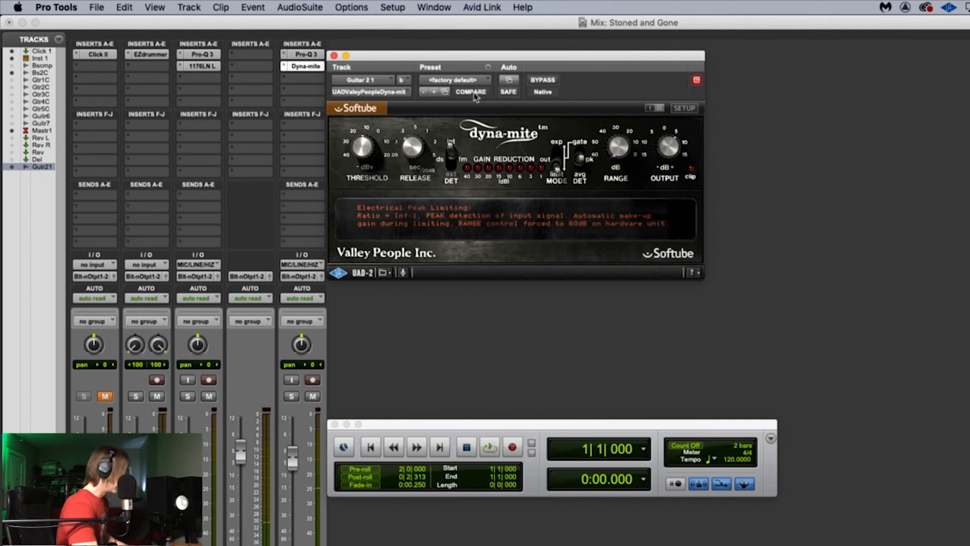
key(super+equal)
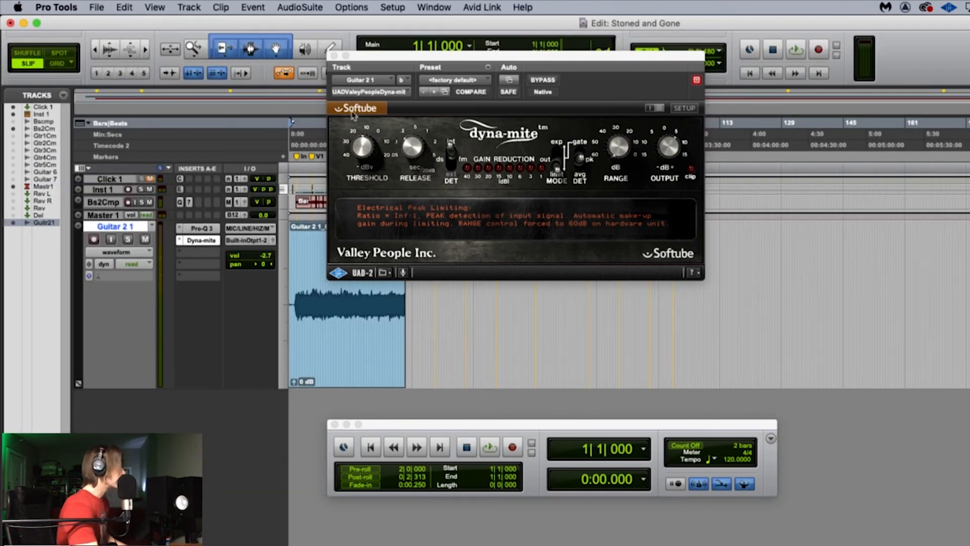
click(298, 291)
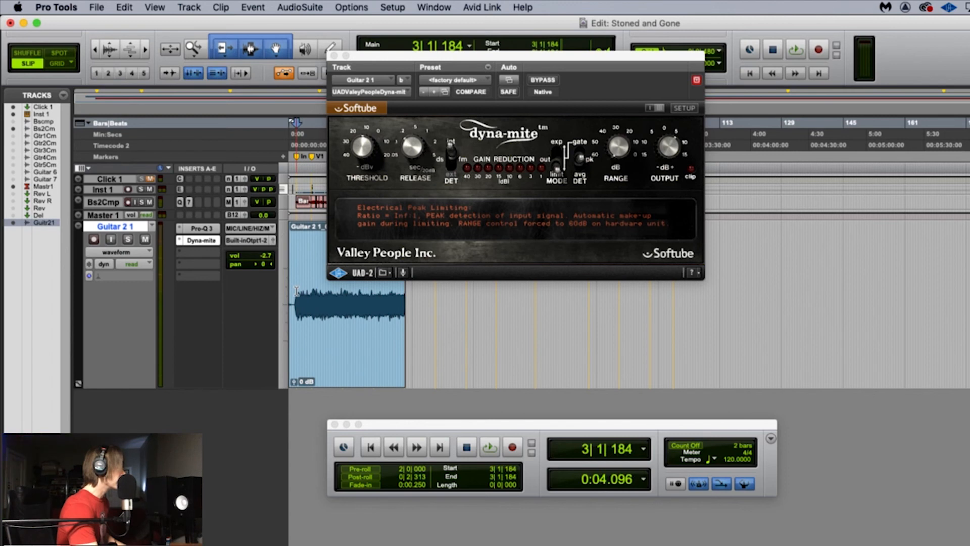
key(super+bracketright)
key(super+bracketright)
key(super+bracketright)
key(super+bracketright)
key(super+bracketright)
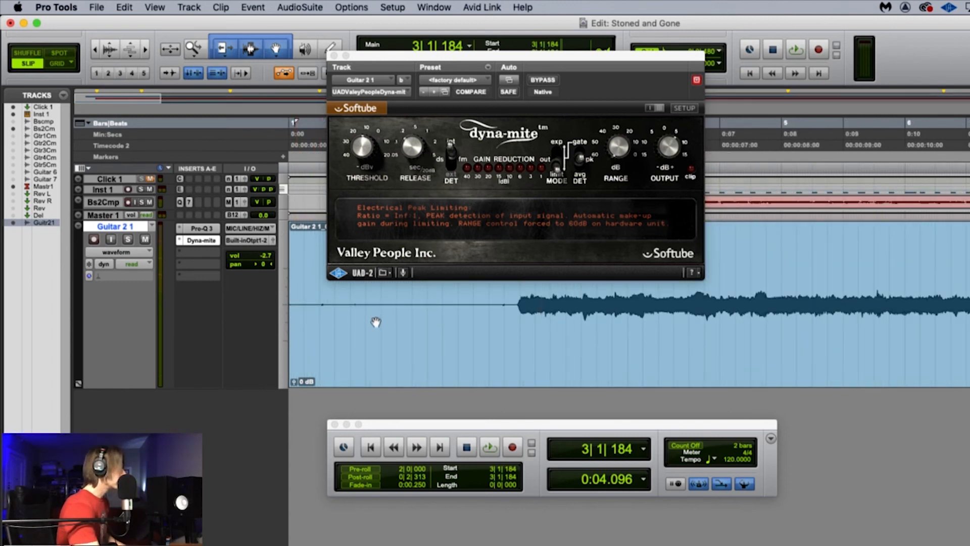
click(250, 49)
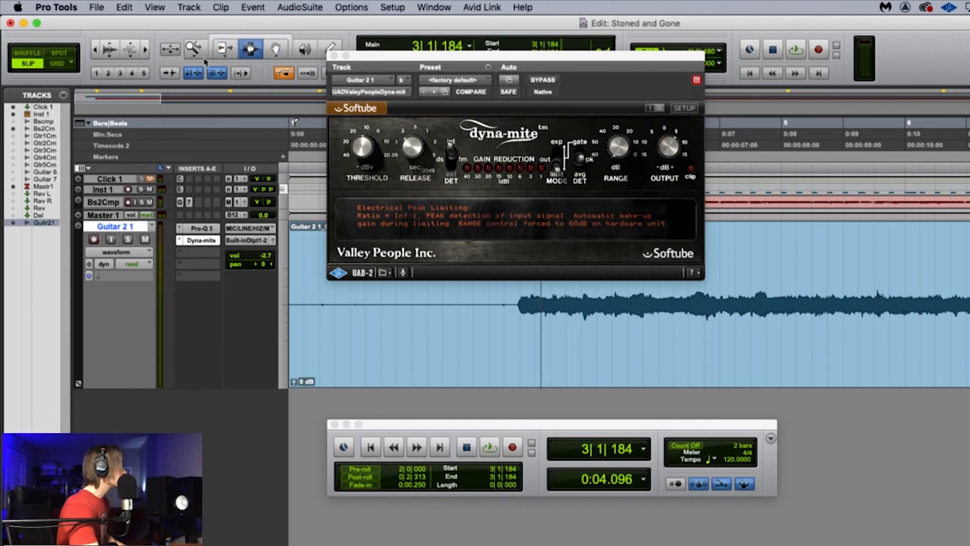
drag(326, 328, 479, 342)
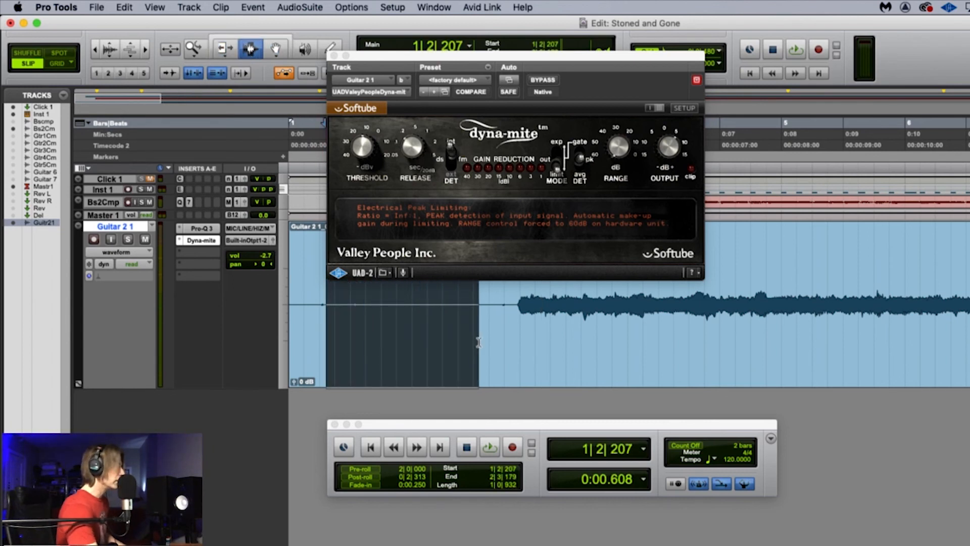
key(space)
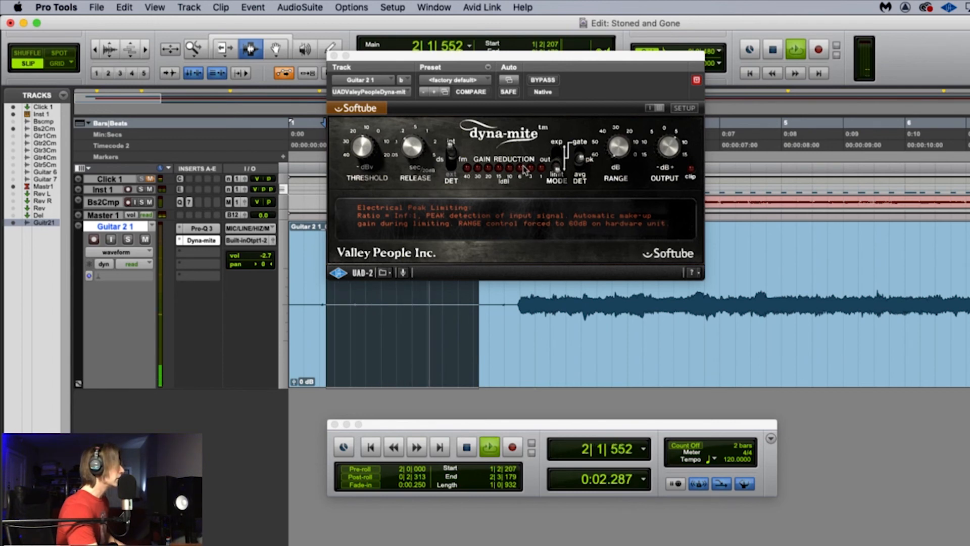
Step: Load the Noise Gate Fast 1 preset in Dyna-mite while the quiet passage loops, and close the plug-in window
click(474, 81)
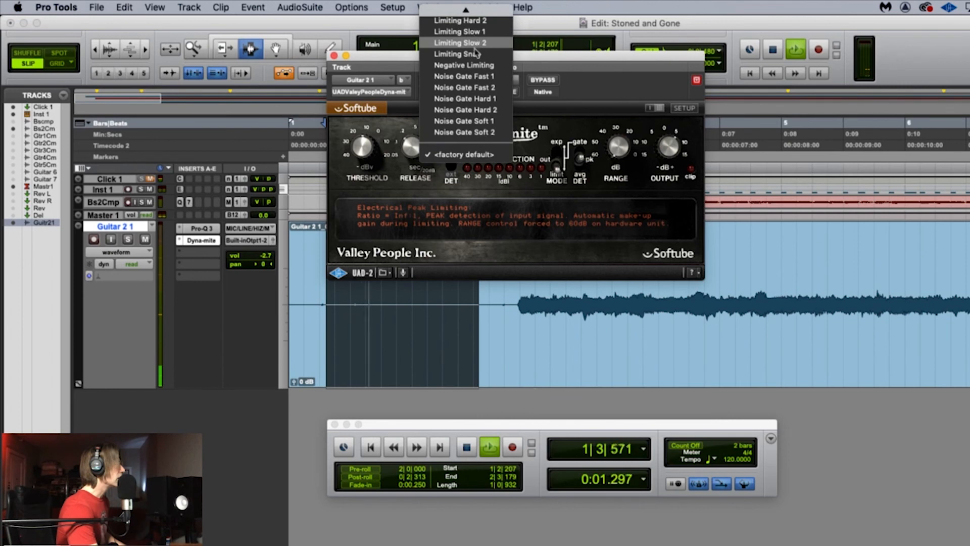
click(479, 76)
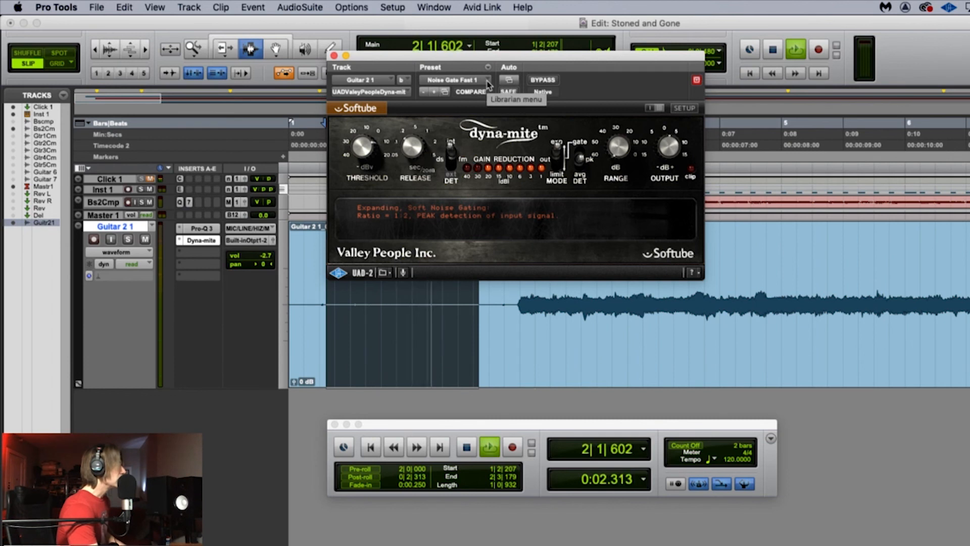
click(335, 56)
Step: Place the edit cursor at 2|1|481 in the Guitar 2 1 clip, and play the gated guitar entrance
click(427, 255)
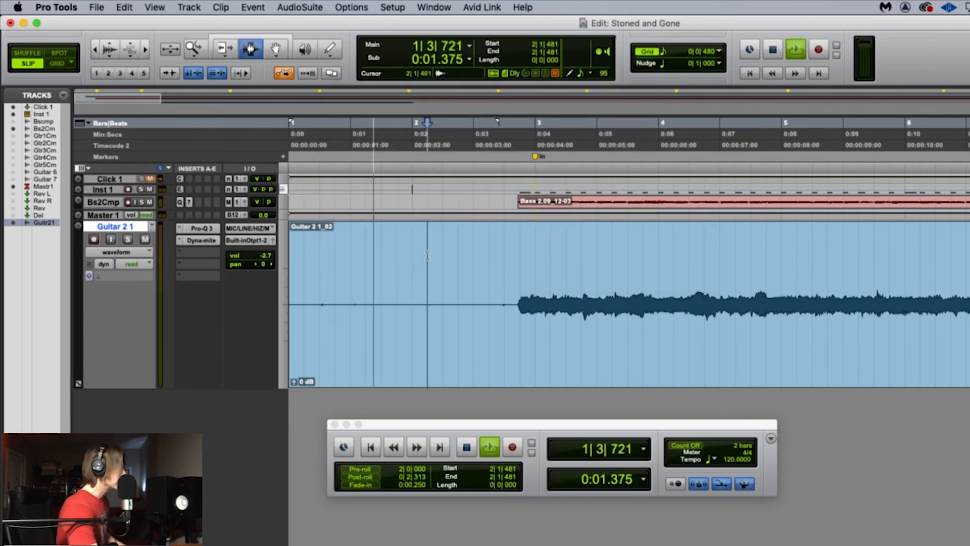
key(space)
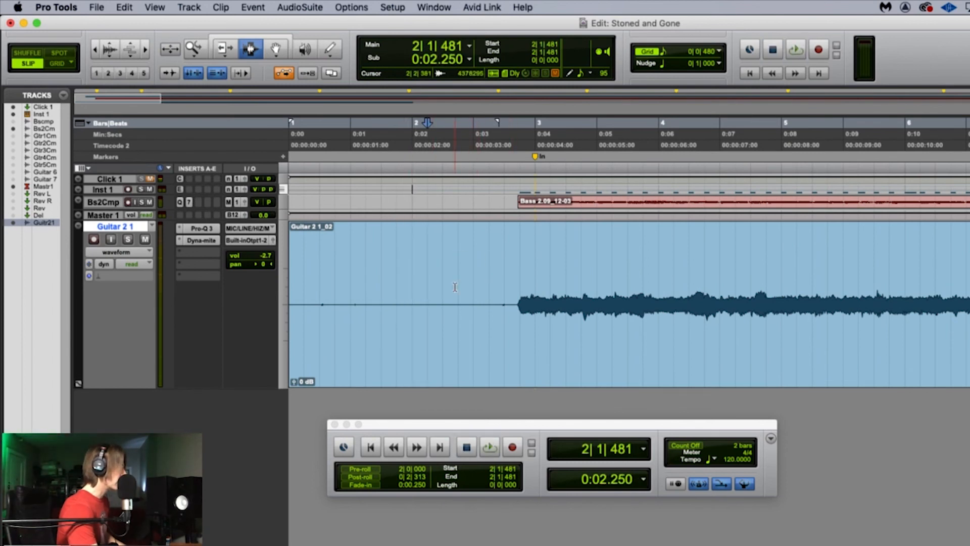
key(space)
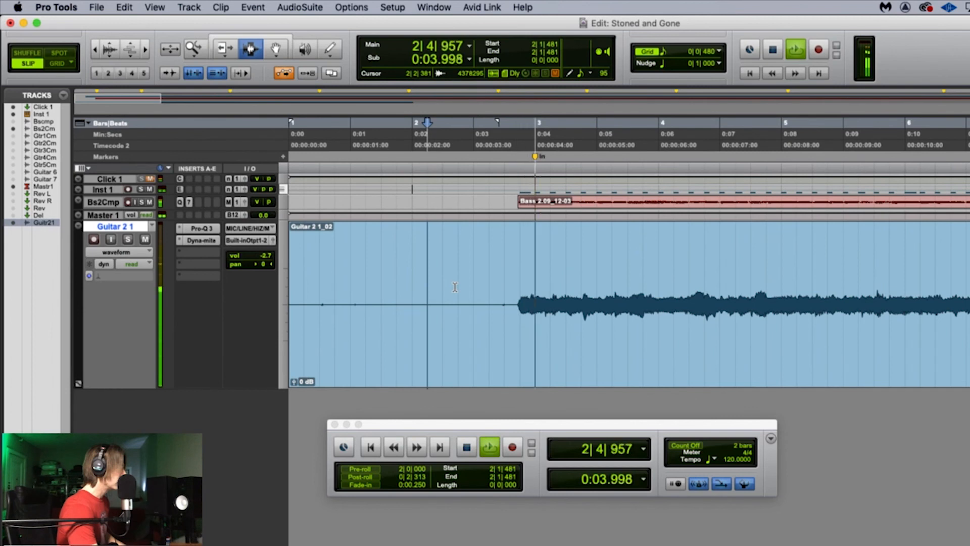
key(space)
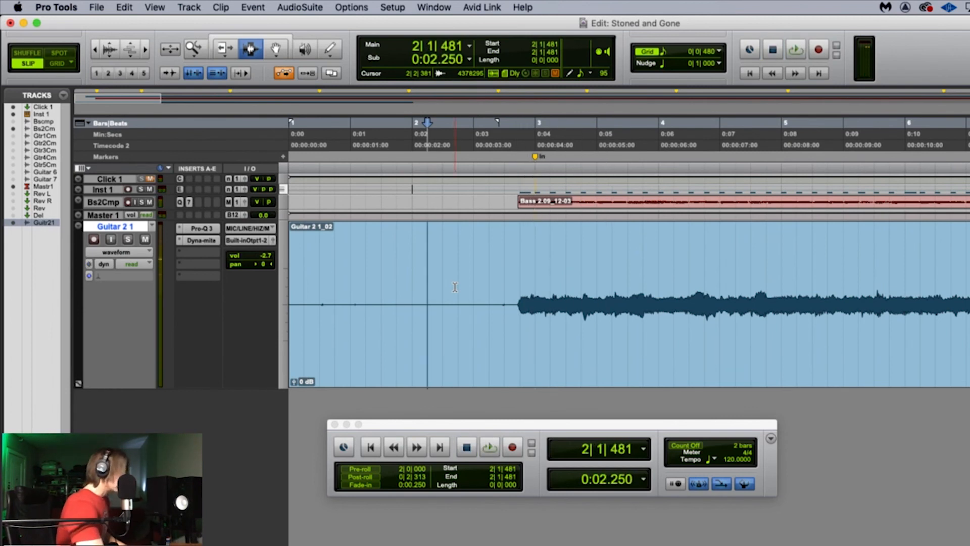
Step: Play the full mix from 2|1|481 to about bar 14 with the Mix window in view, and stop playback
key(r)
key(r)
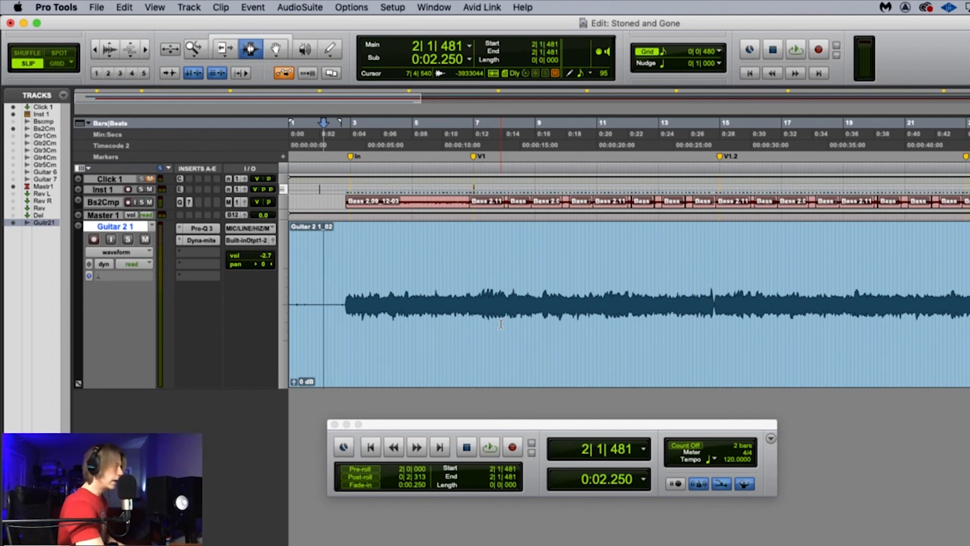
key(super+equal)
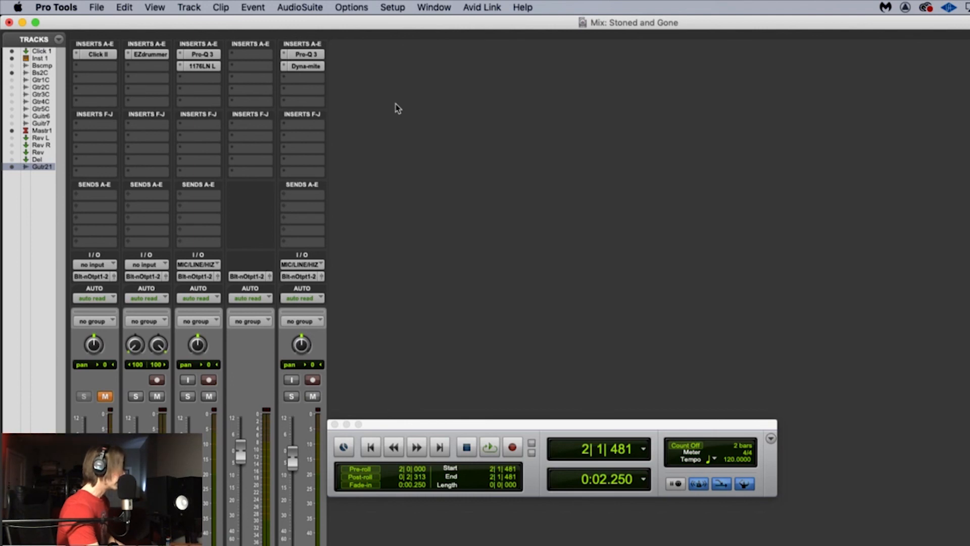
key(space)
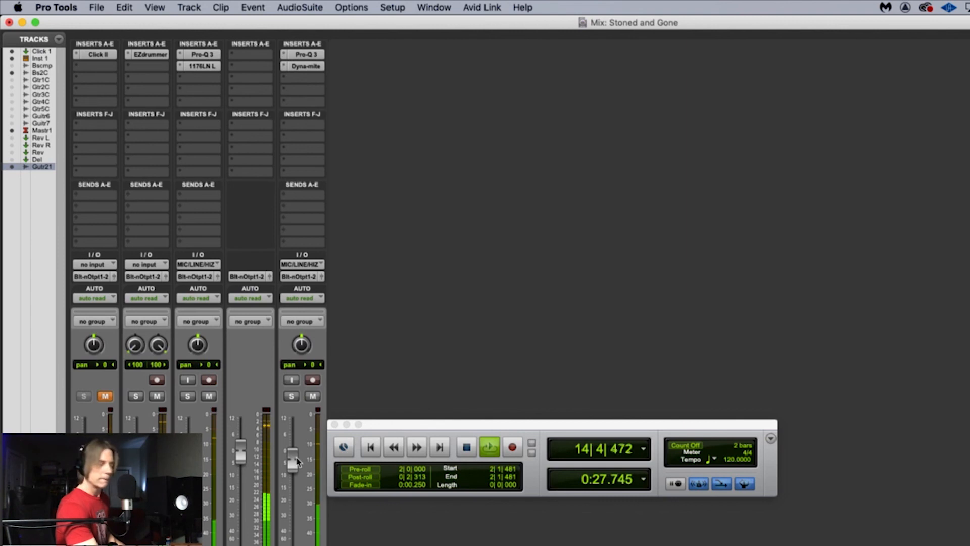
key(space)
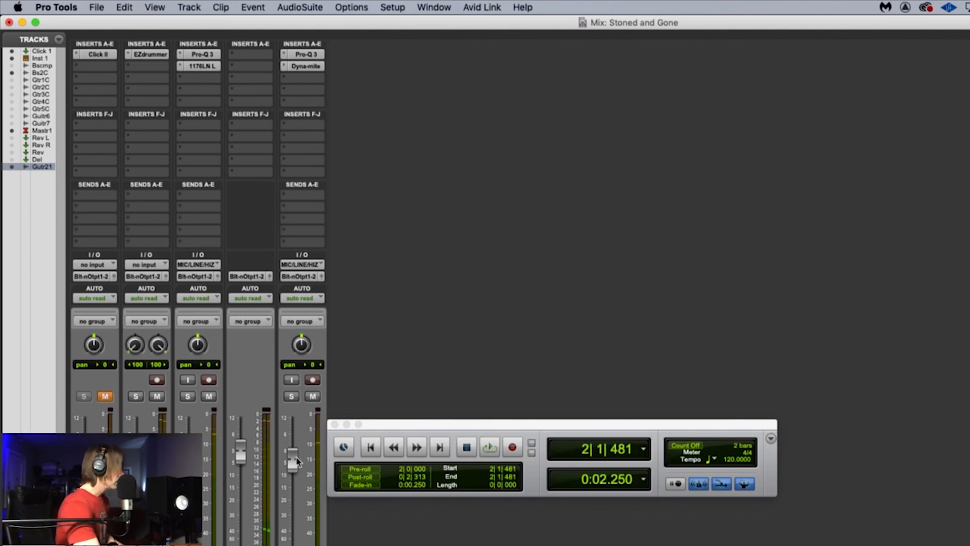